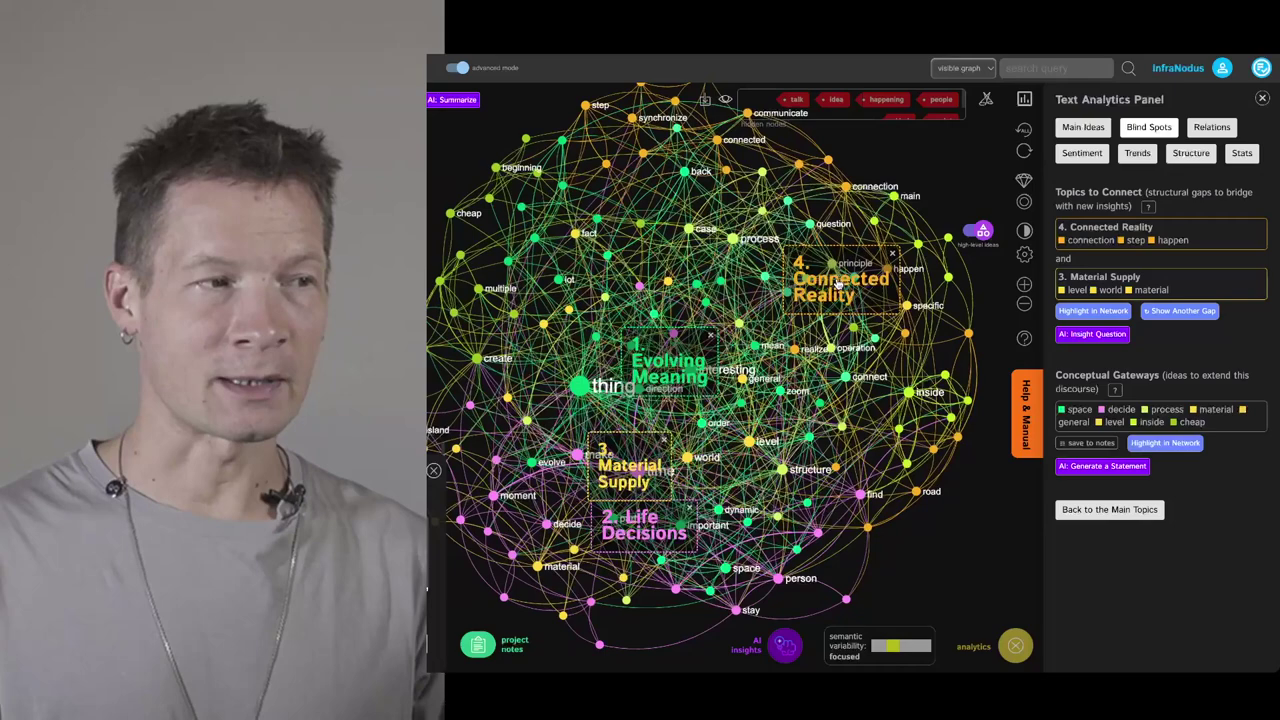
- Highlight the Connected Reality, Evolving Meaning and Life Decisions topic clusters in the graph
left_click(838, 285)
left_click(840, 287)
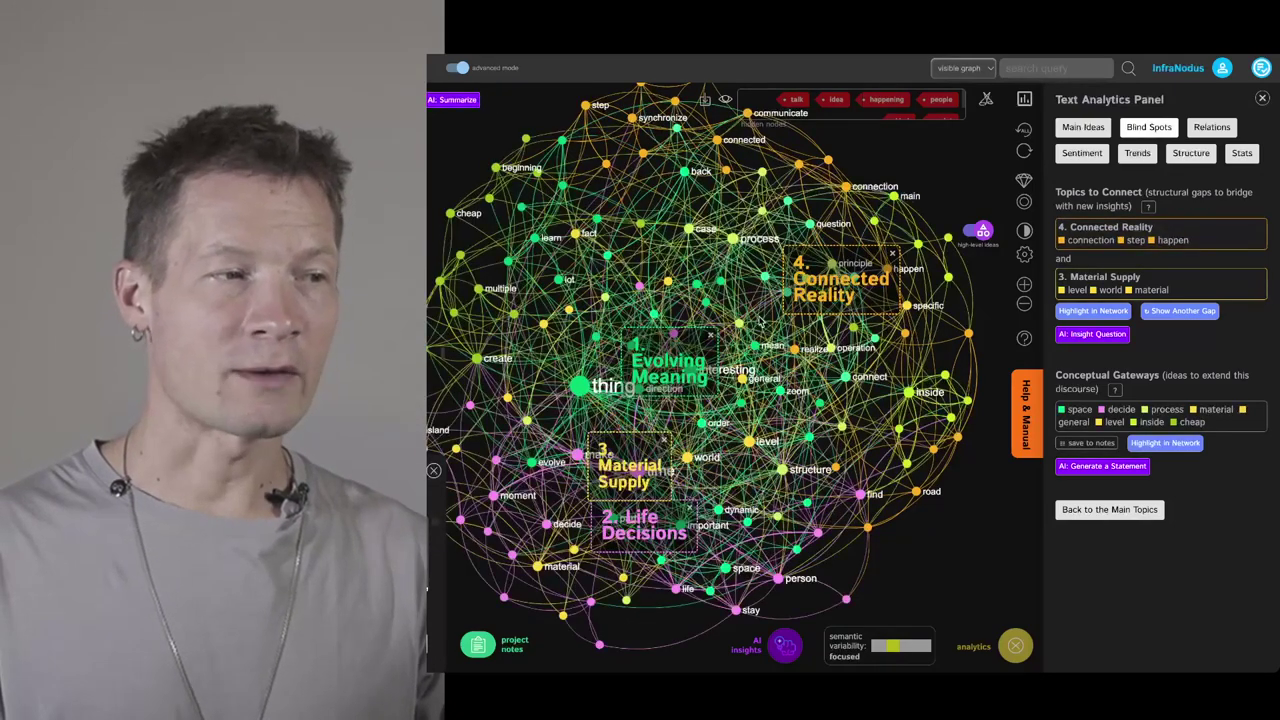
left_click(661, 376)
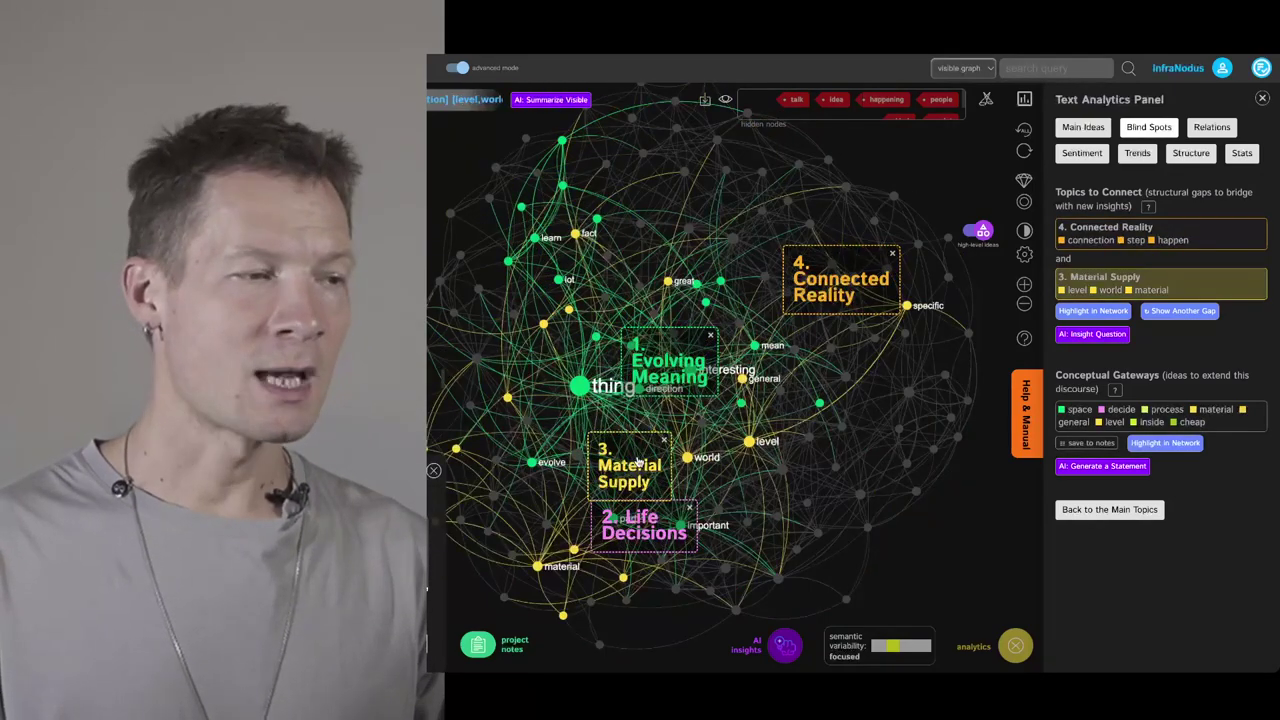
left_click(645, 517)
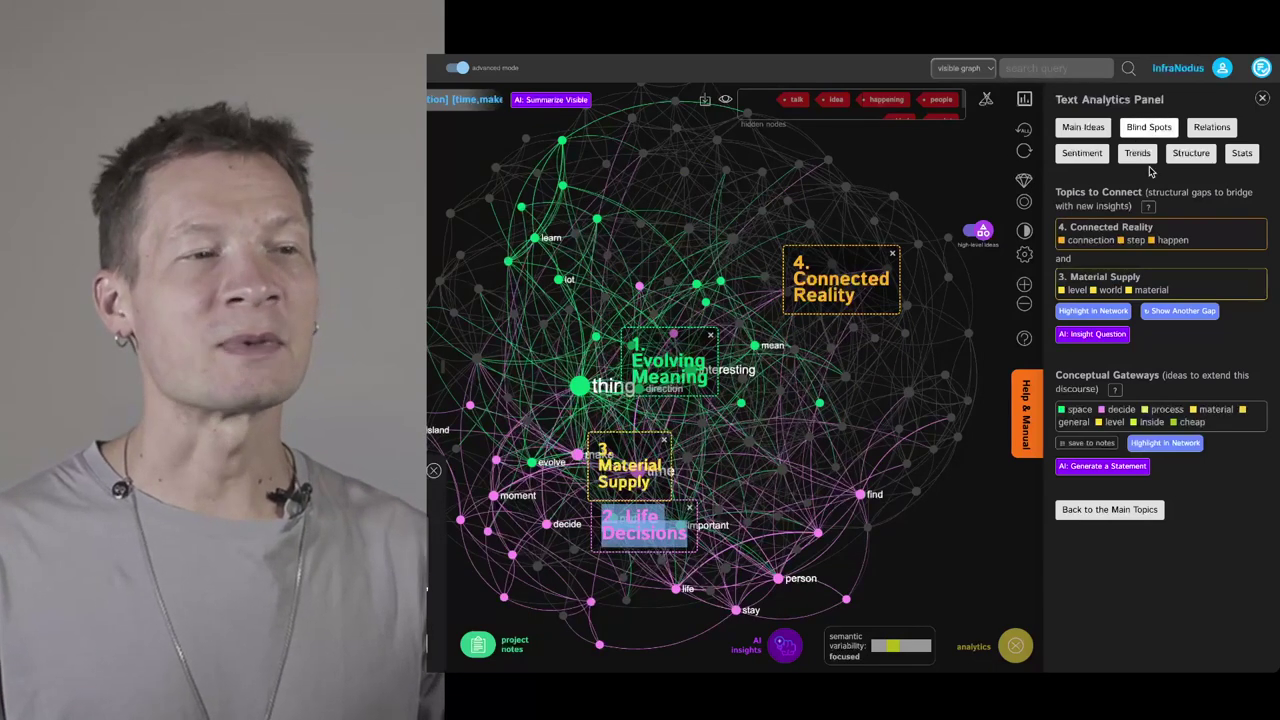
- Cycle through structural gaps, ending on the Connected Reality and Material Supply gap
left_click(1100, 313)
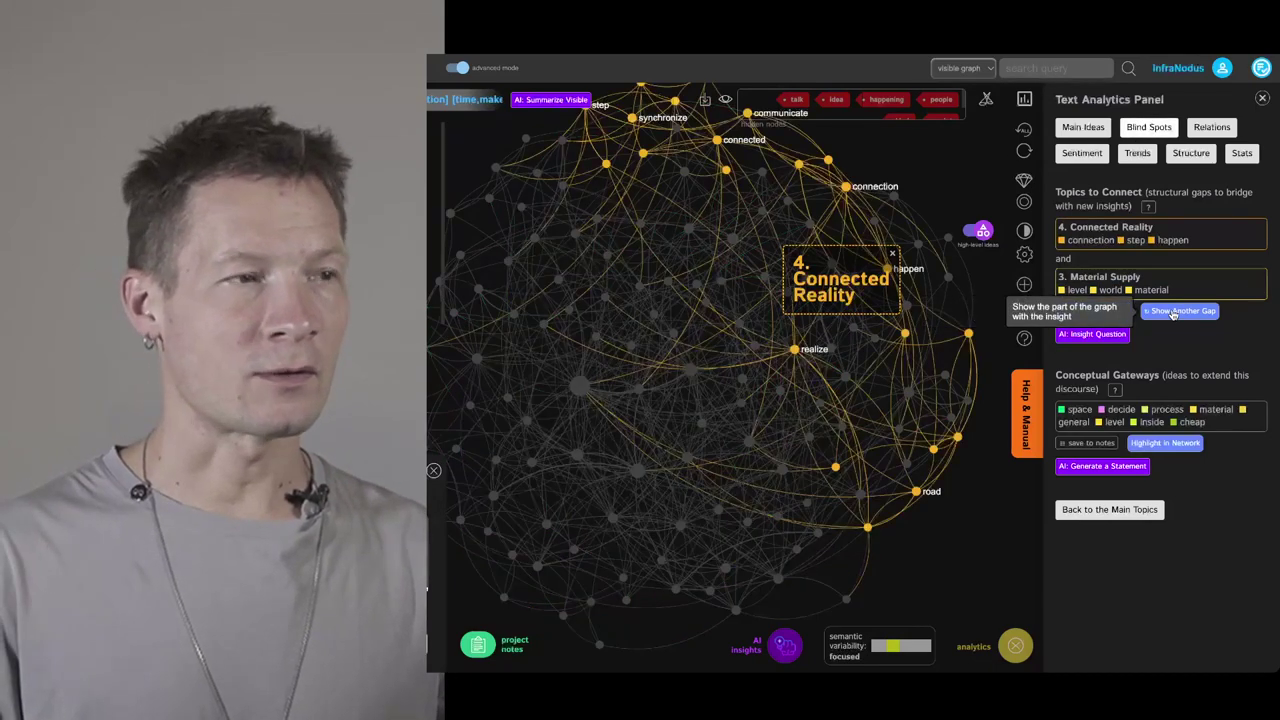
left_click(1166, 312)
left_click(1168, 313)
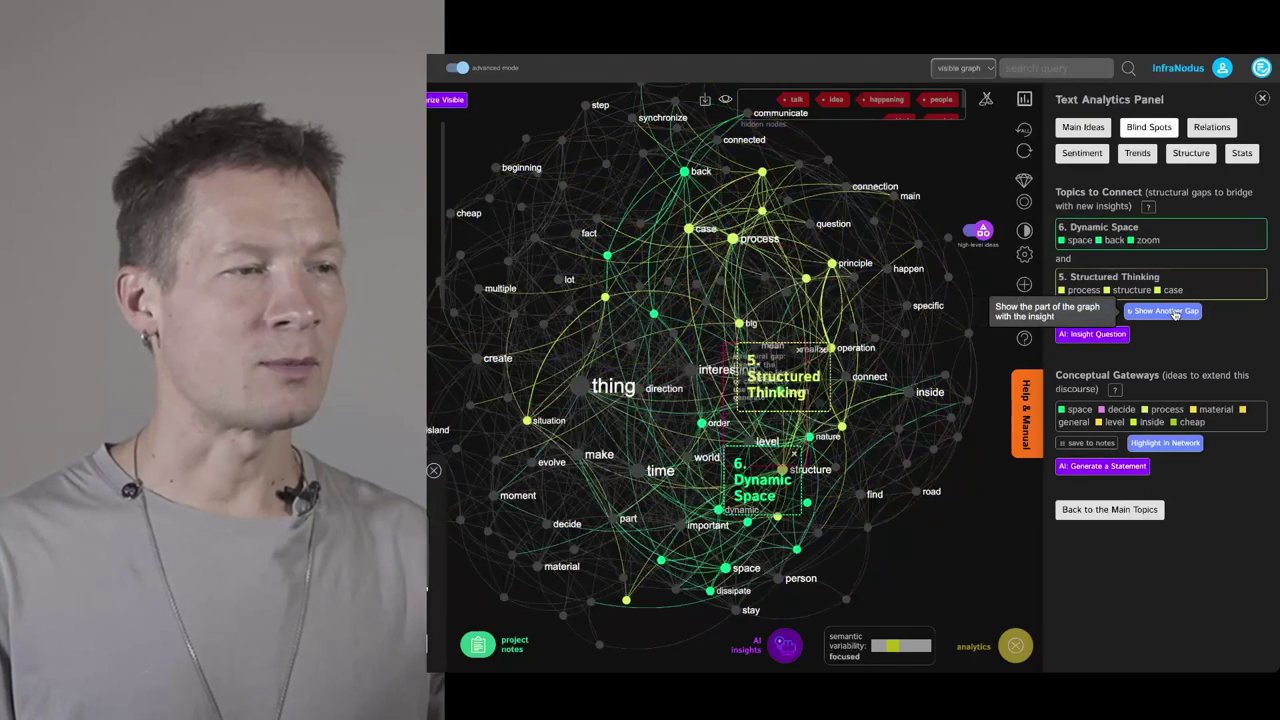
left_click(1175, 313)
left_click(1175, 312)
left_click(1175, 312)
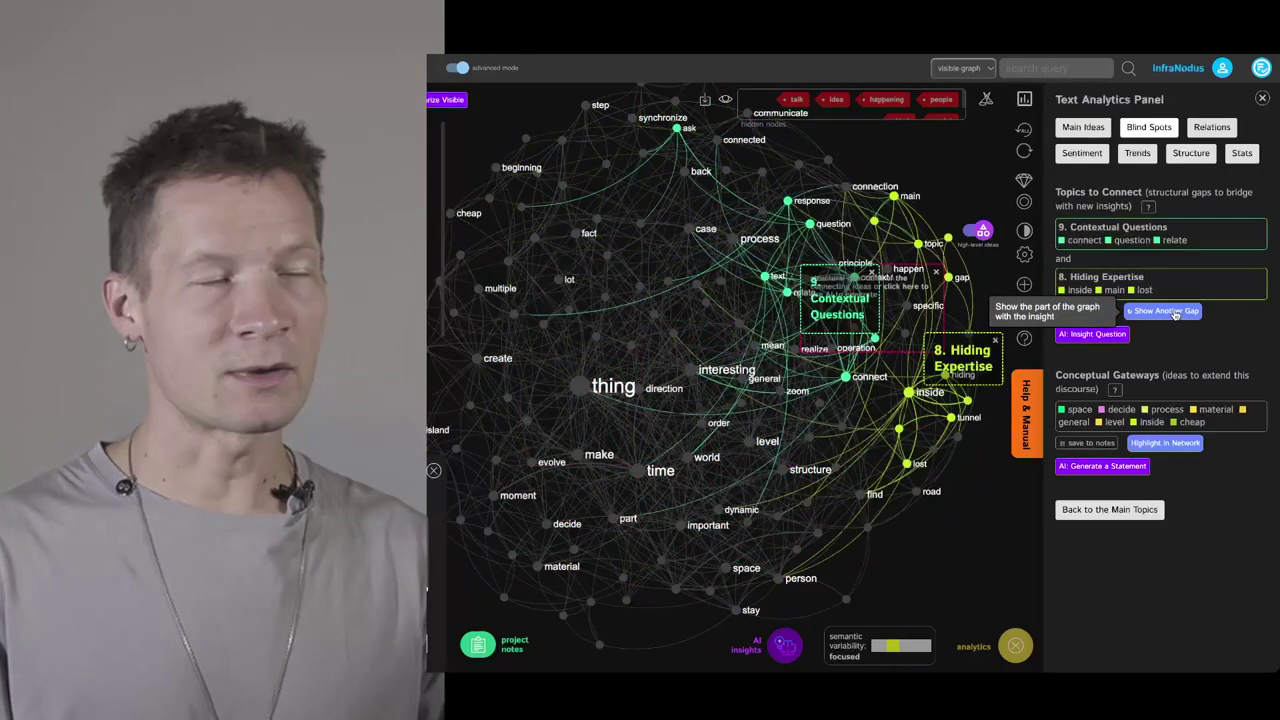
left_click(1175, 312)
left_click(1175, 312)
left_click(1175, 312)
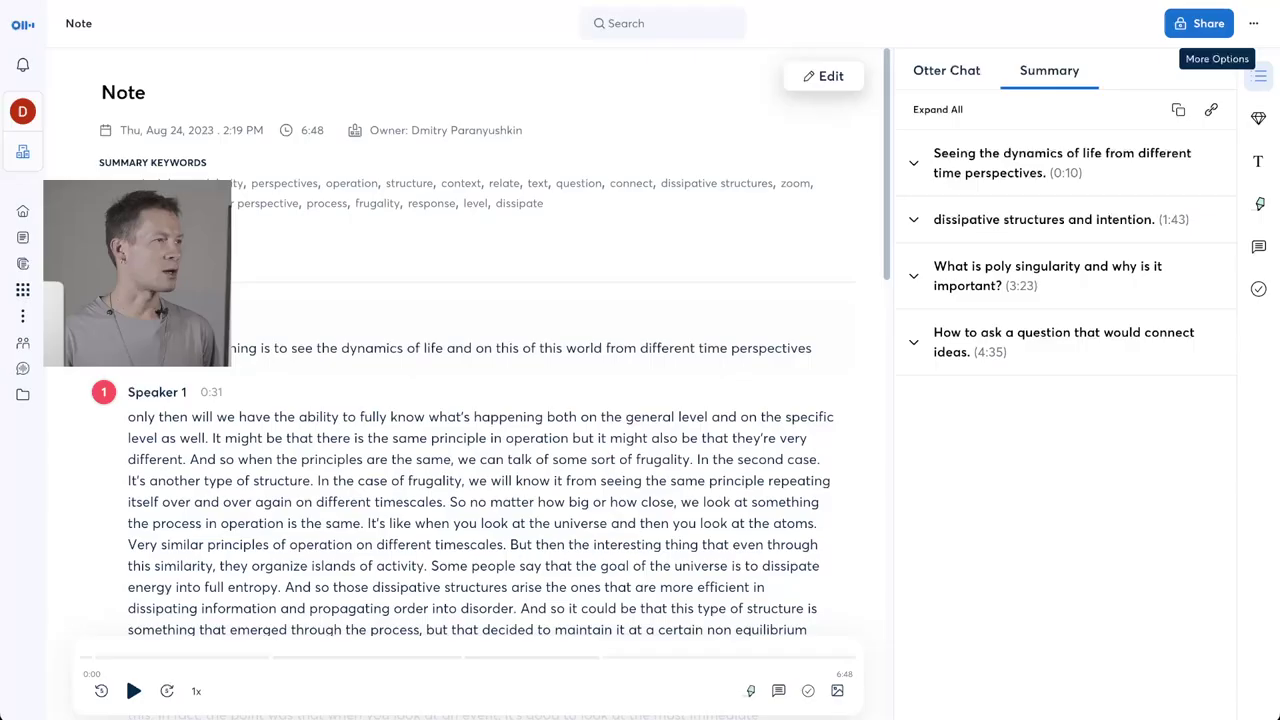
- Export the Otter AI note's transcript as an SRT file, keeping its default options
scroll(430, 370, "down", 3)
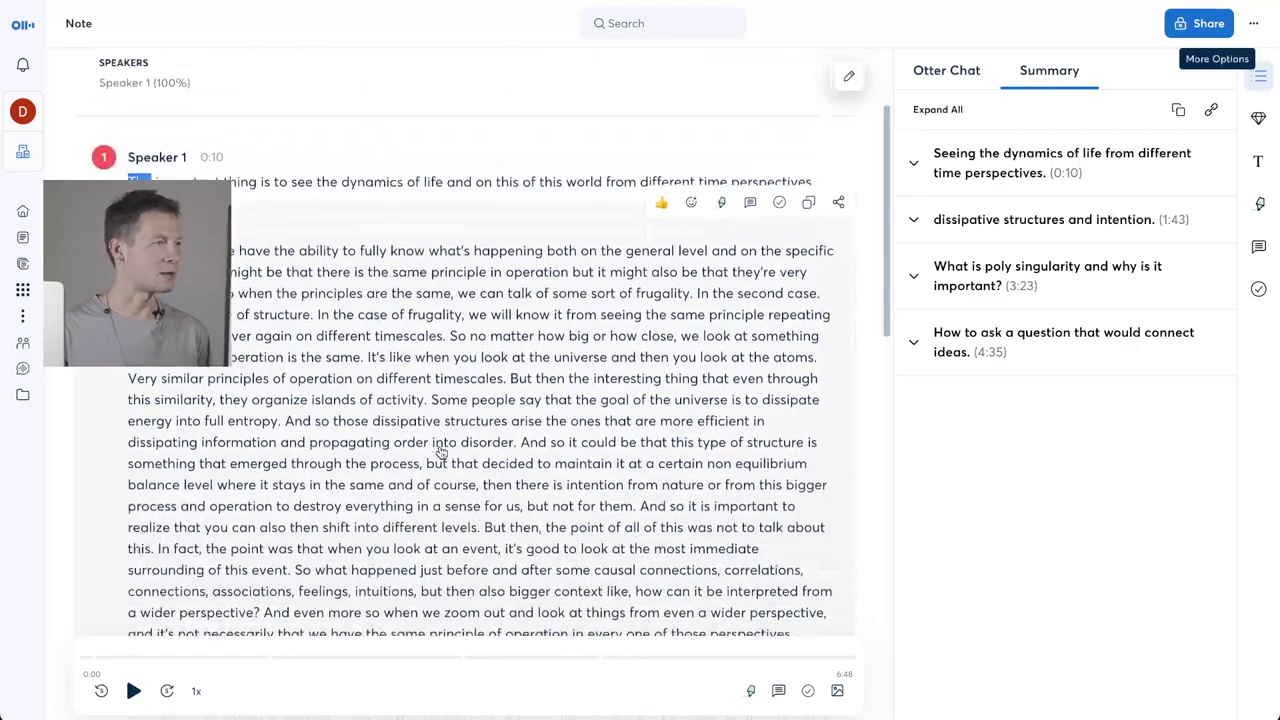
scroll(397, 276, "up", 3)
scroll(397, 276, "down", 20)
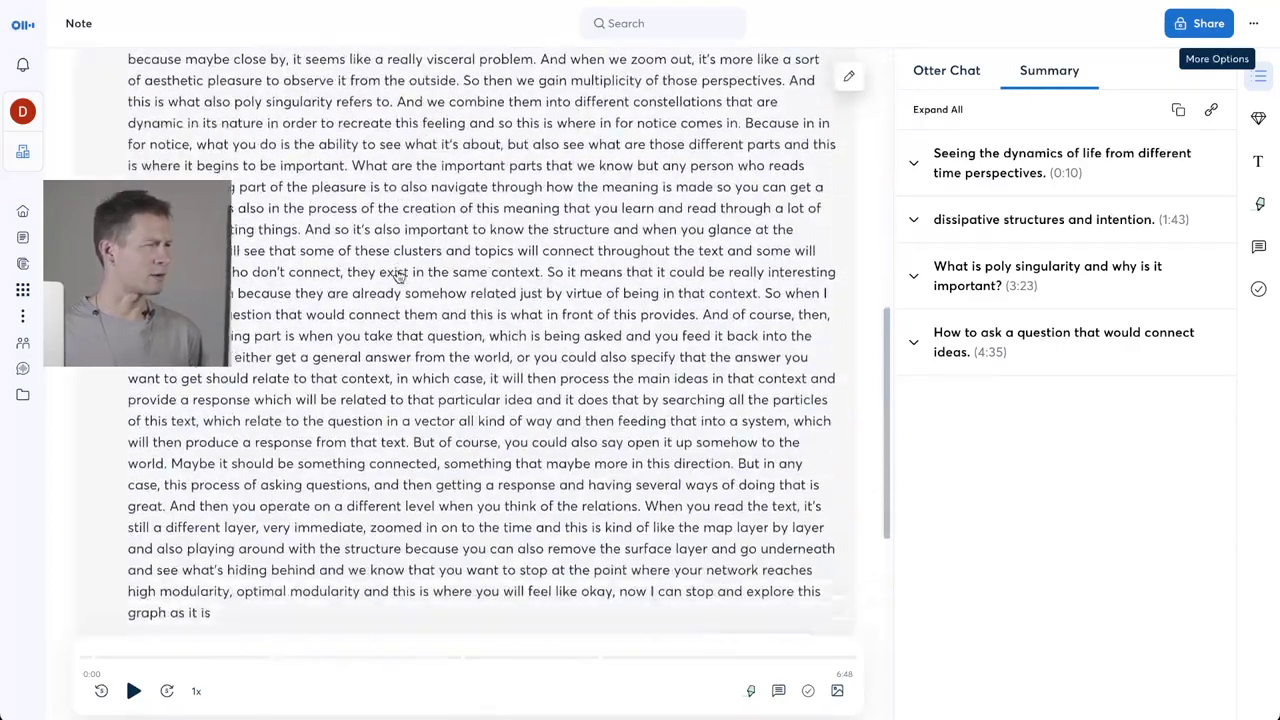
scroll(397, 276, "up", 20)
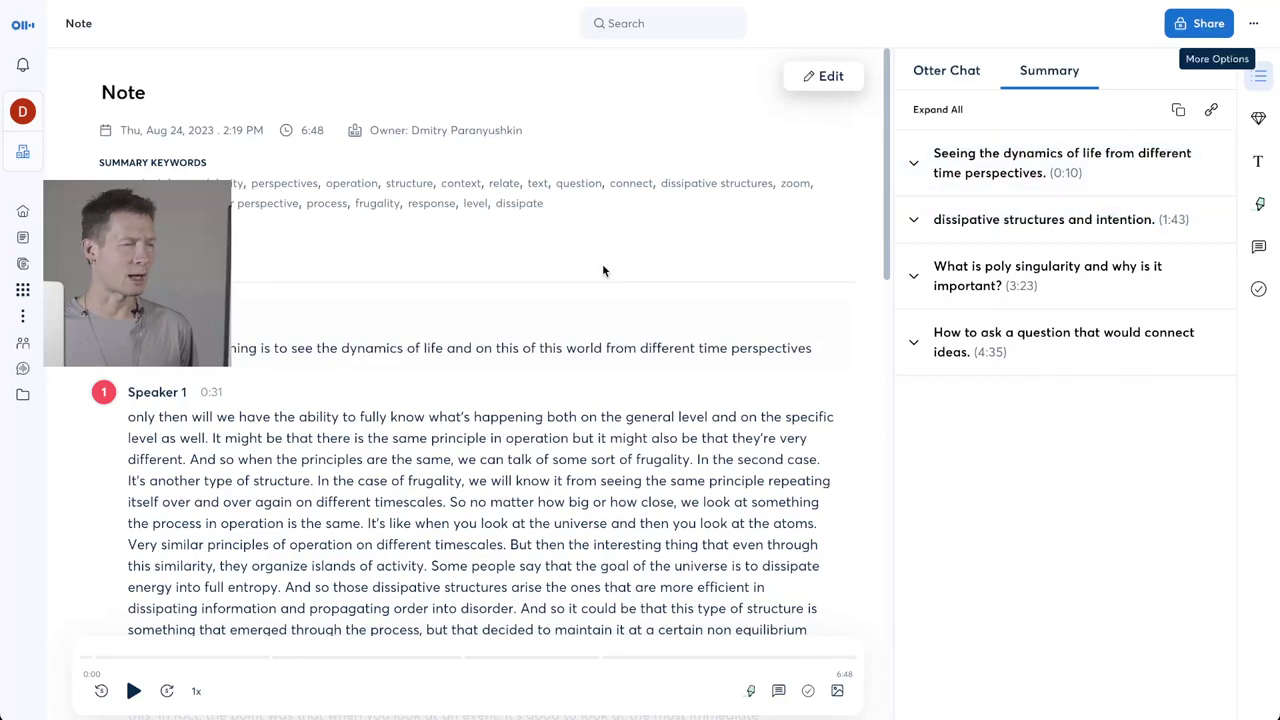
scroll(586, 530, "down", 8)
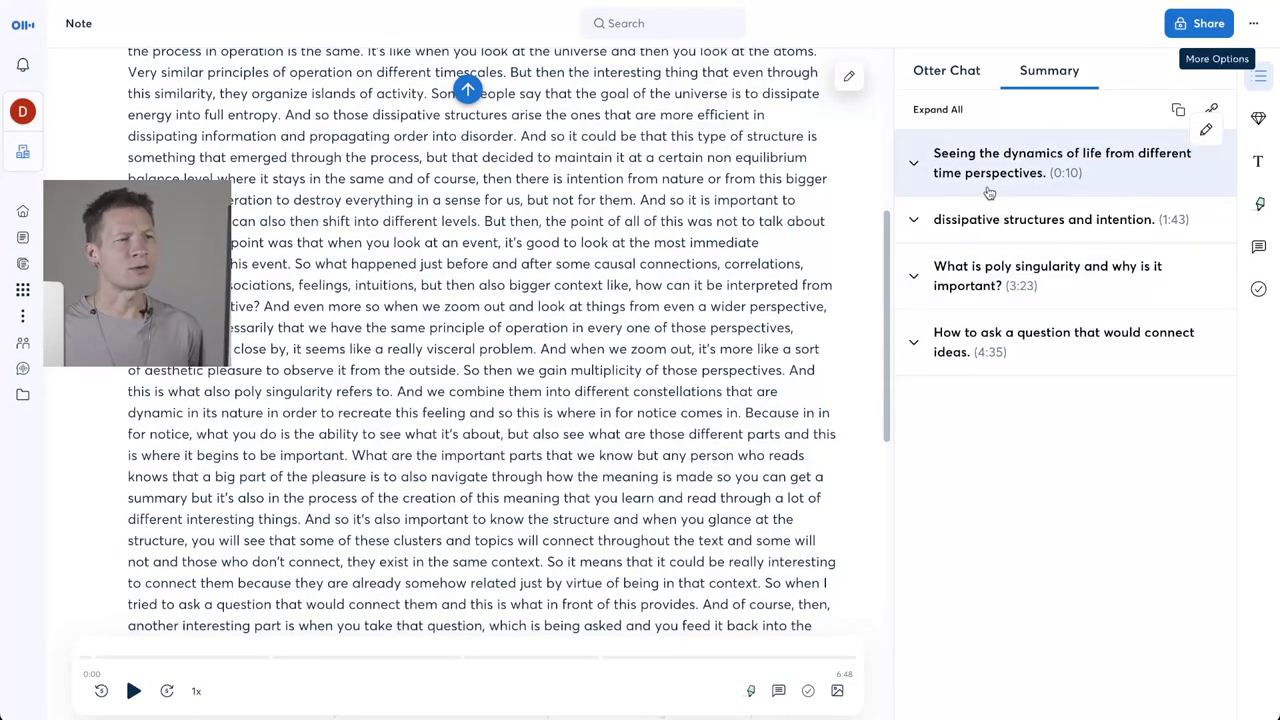
left_click(1252, 23)
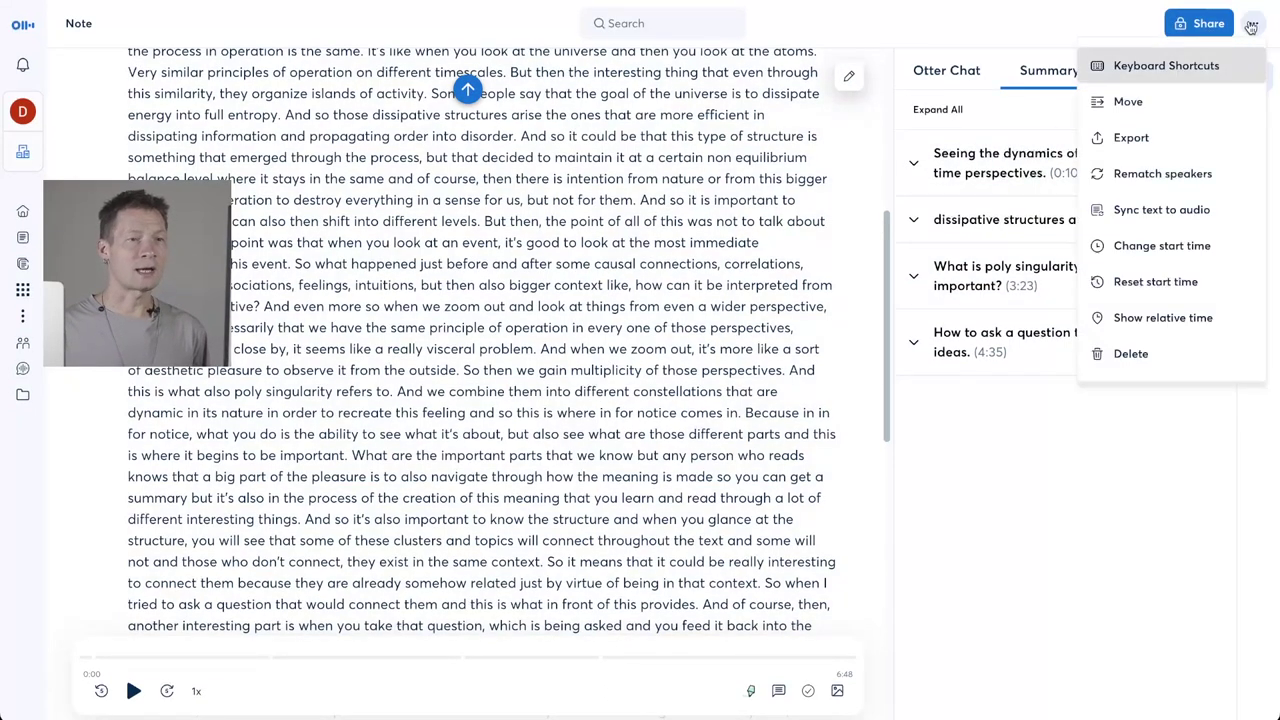
left_click(1142, 139)
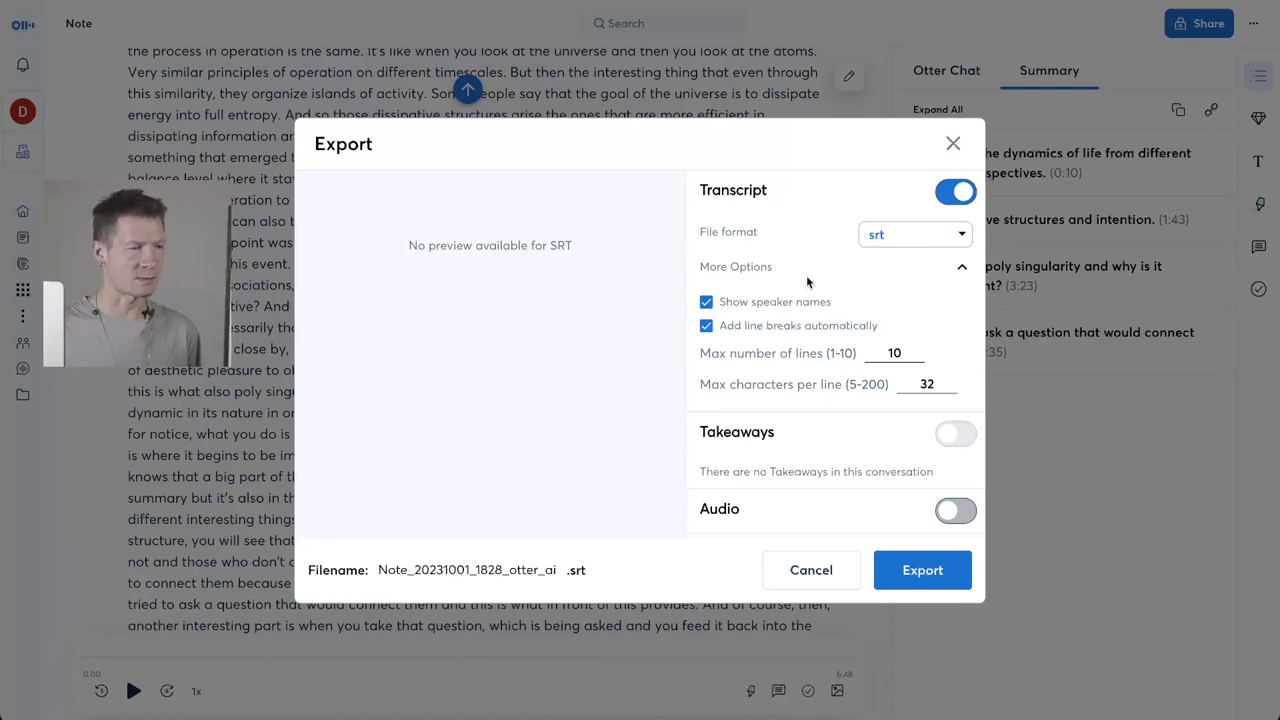
left_click(892, 353)
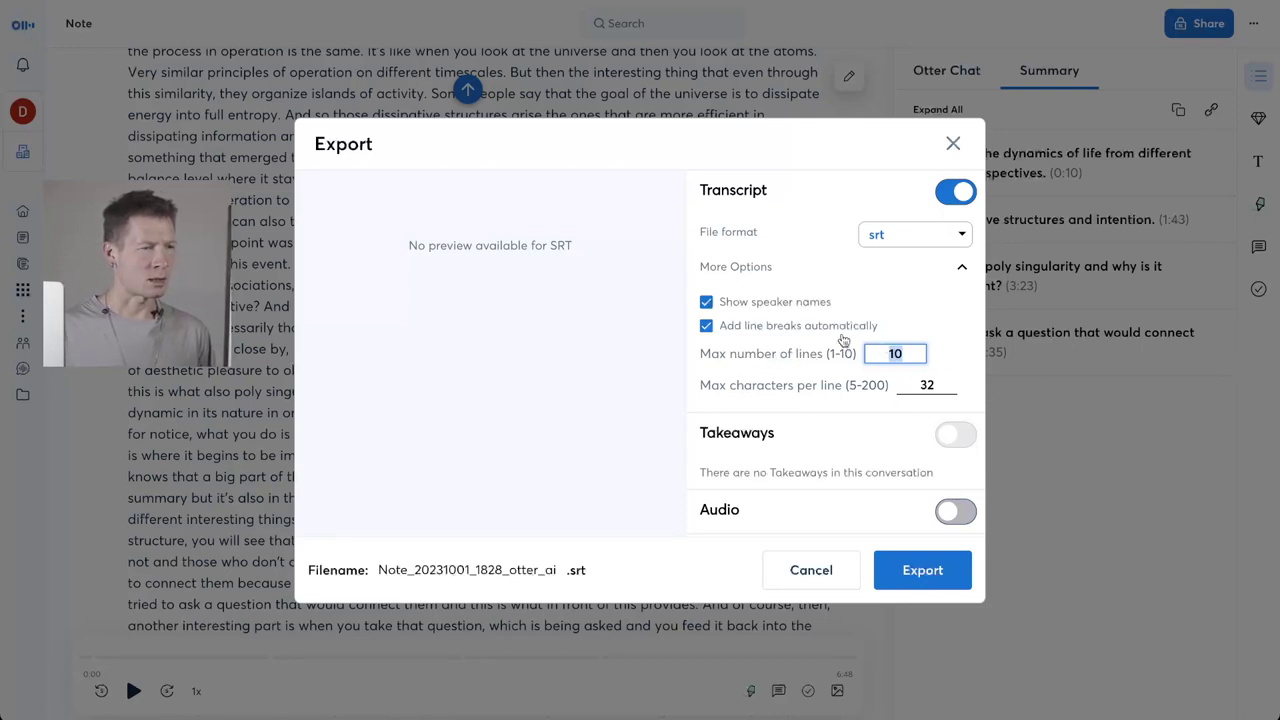
left_click(932, 575)
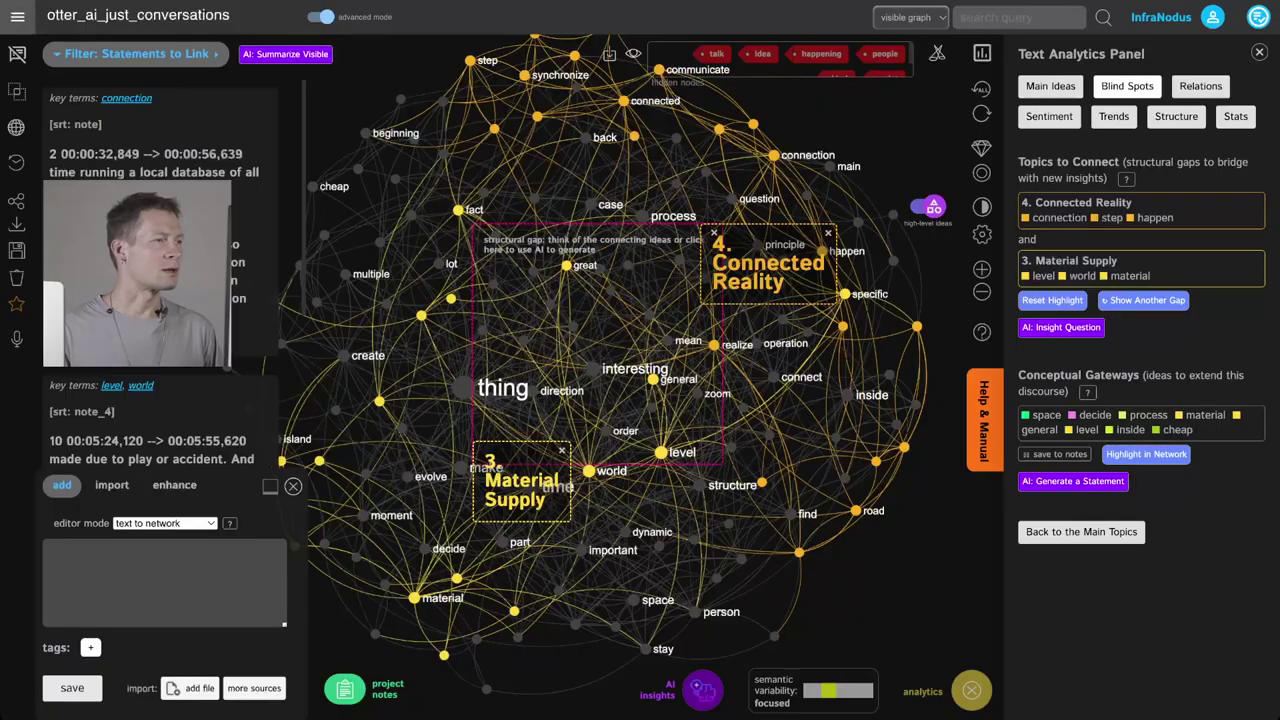
- Import the Otter .srt file under Audio Transcripts as graph note_20231001_1828_o_srt
left_click(17, 16)
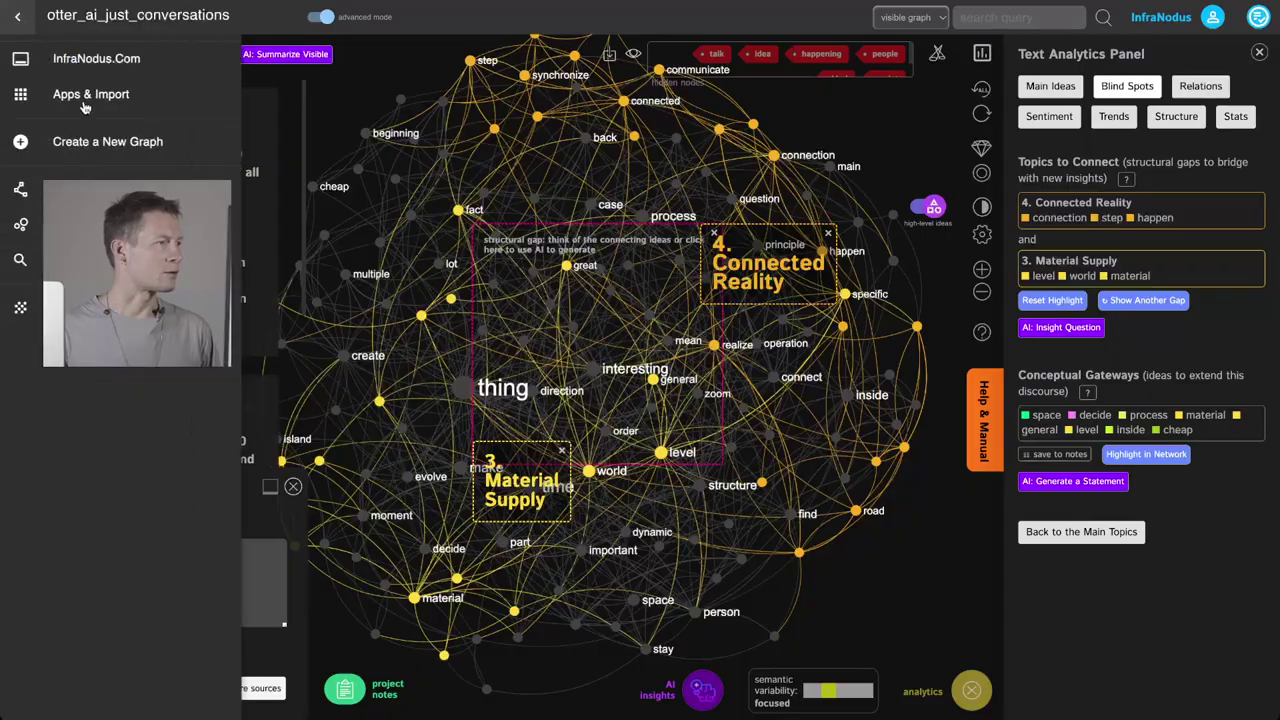
left_click(78, 95)
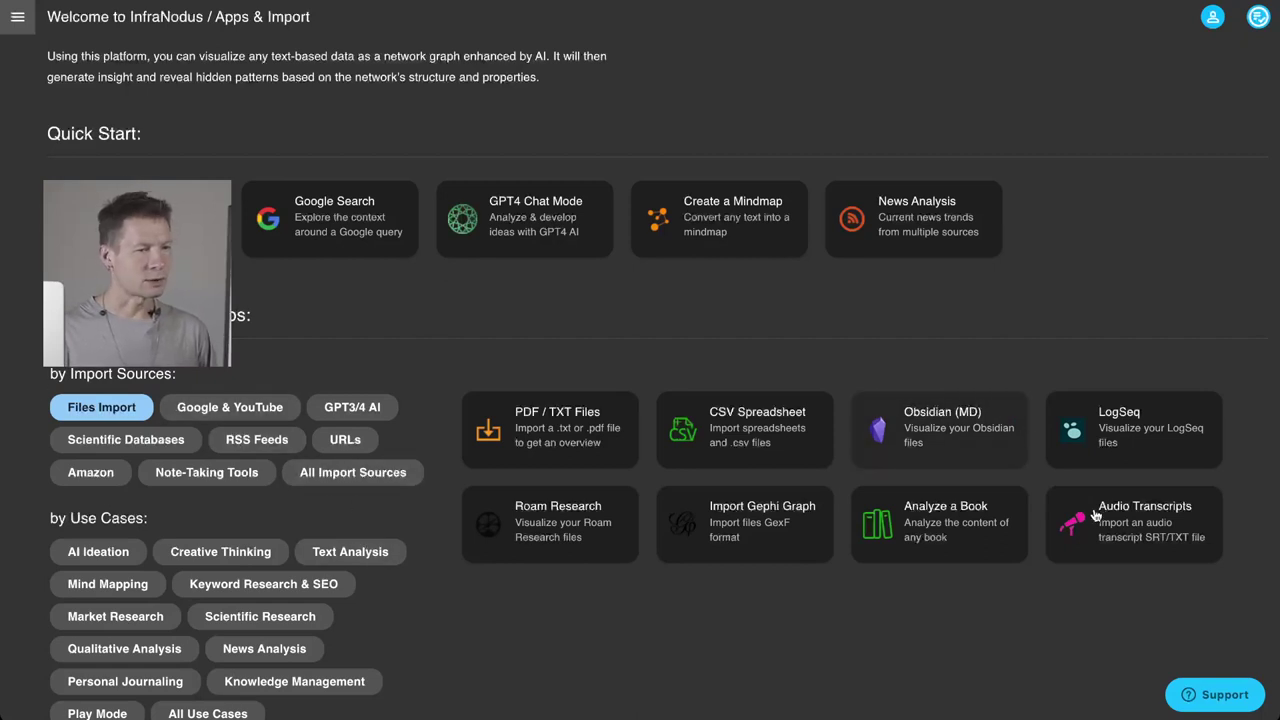
left_click(1151, 527)
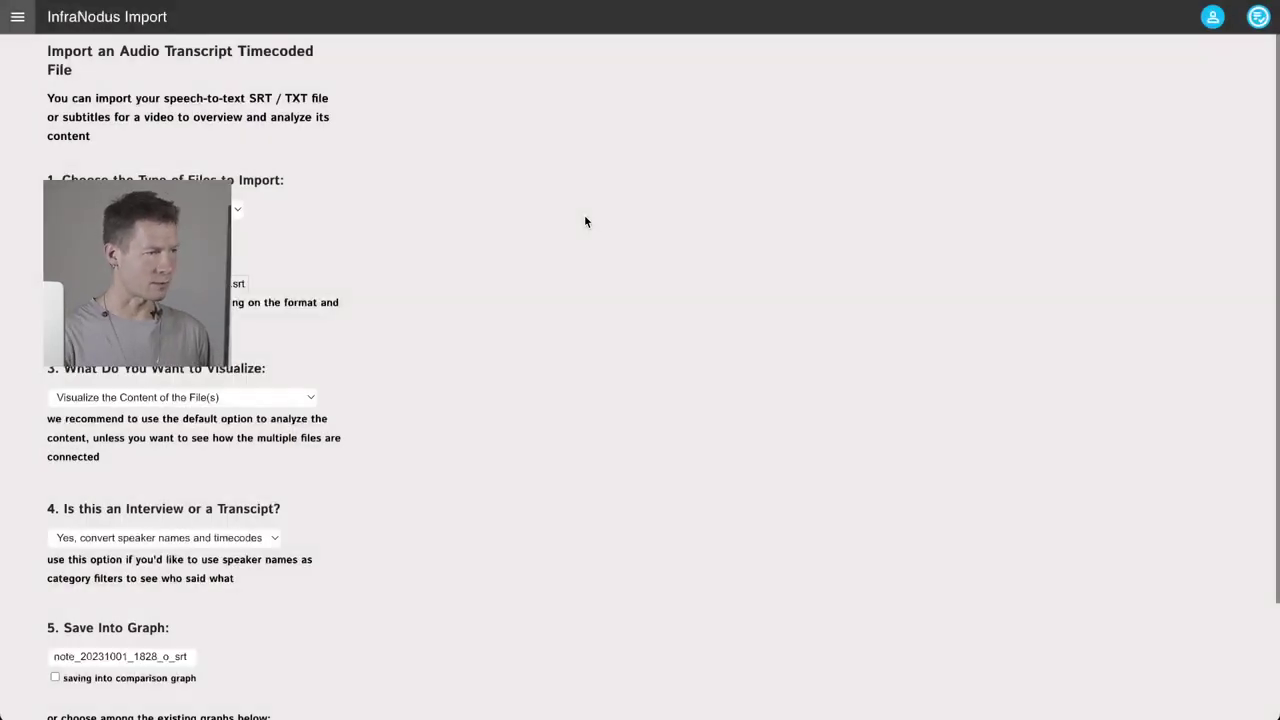
scroll(245, 378, "down", 2)
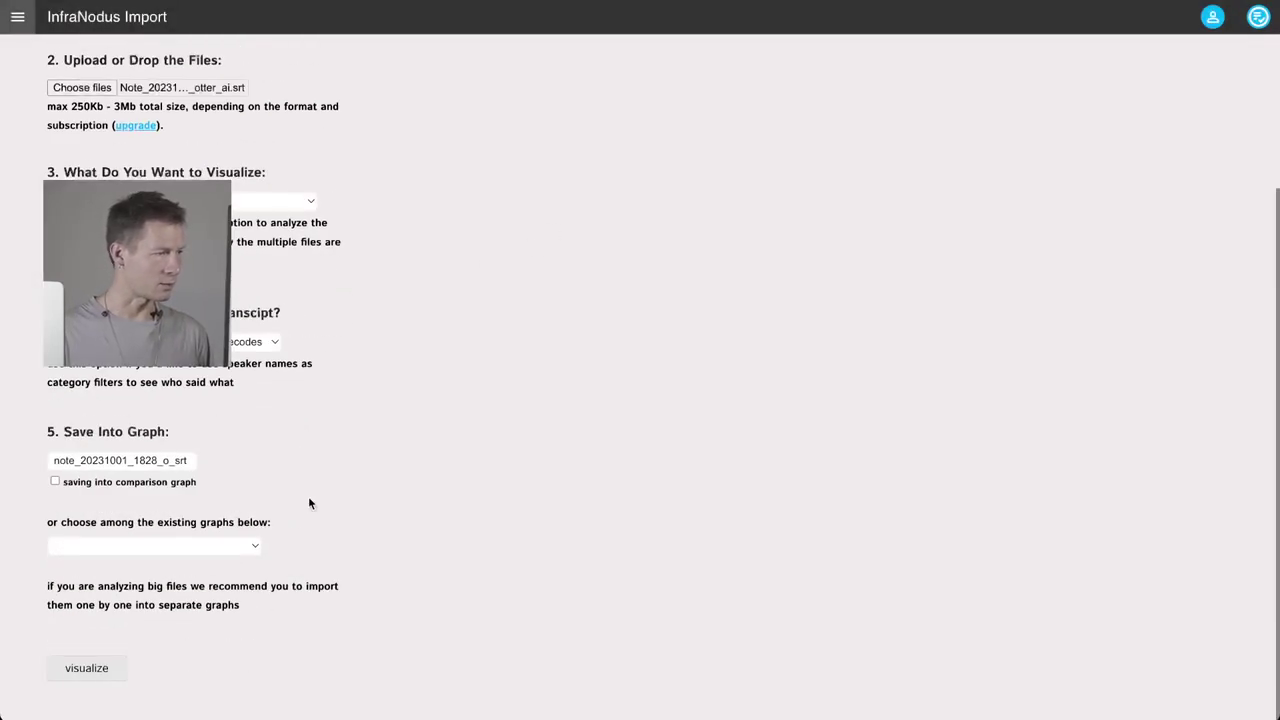
left_click(82, 668)
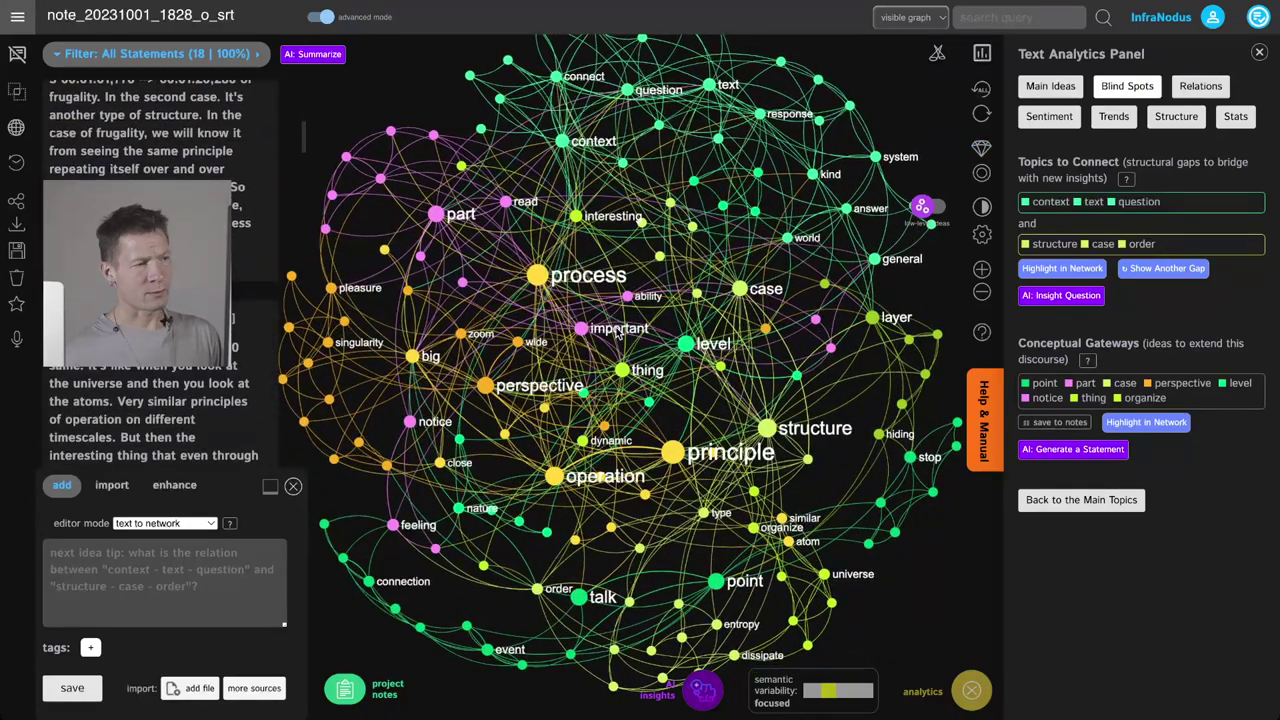
- Filter the graph by the process and principle nodes, clear it, then show Main Ideas
left_click(539, 277)
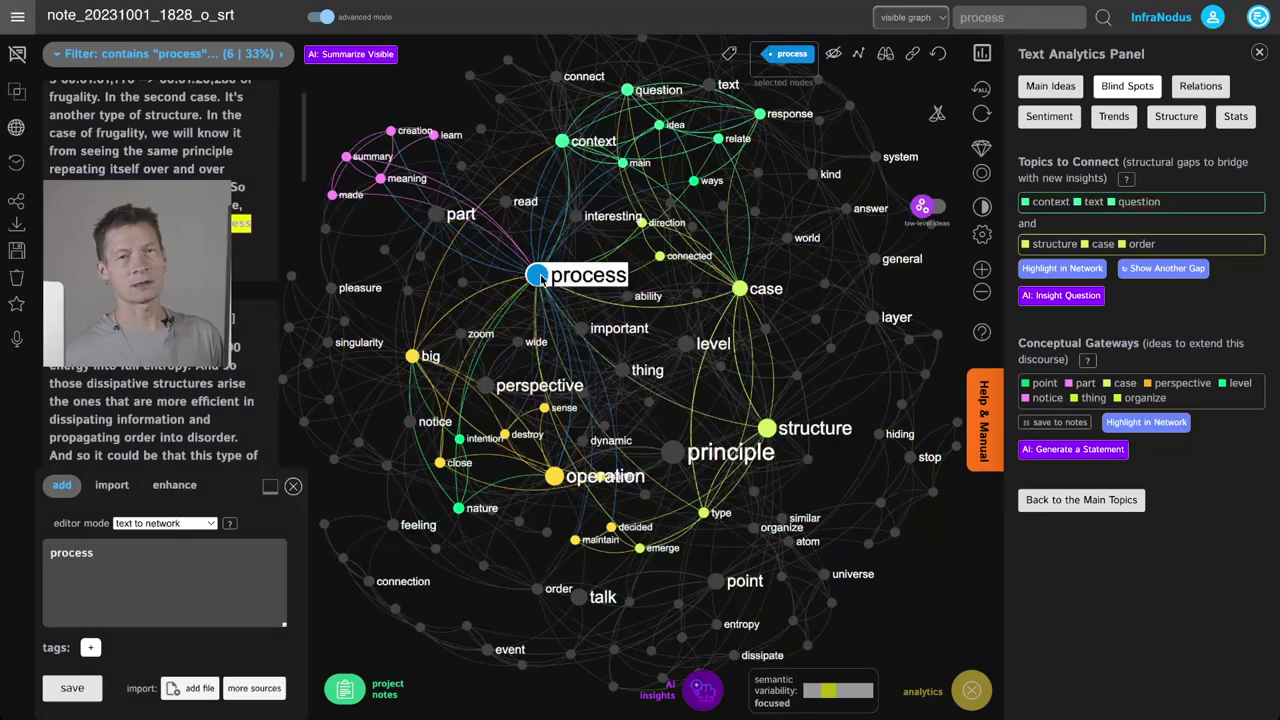
left_click(540, 277)
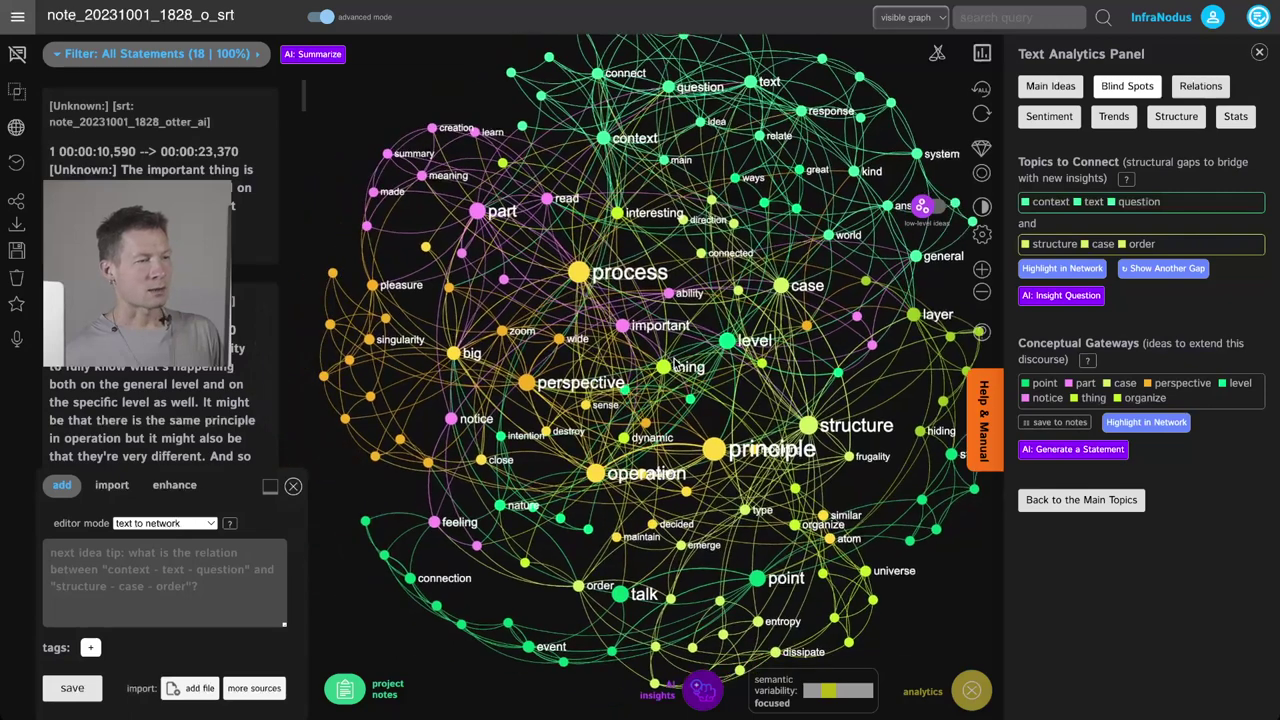
left_click(581, 273)
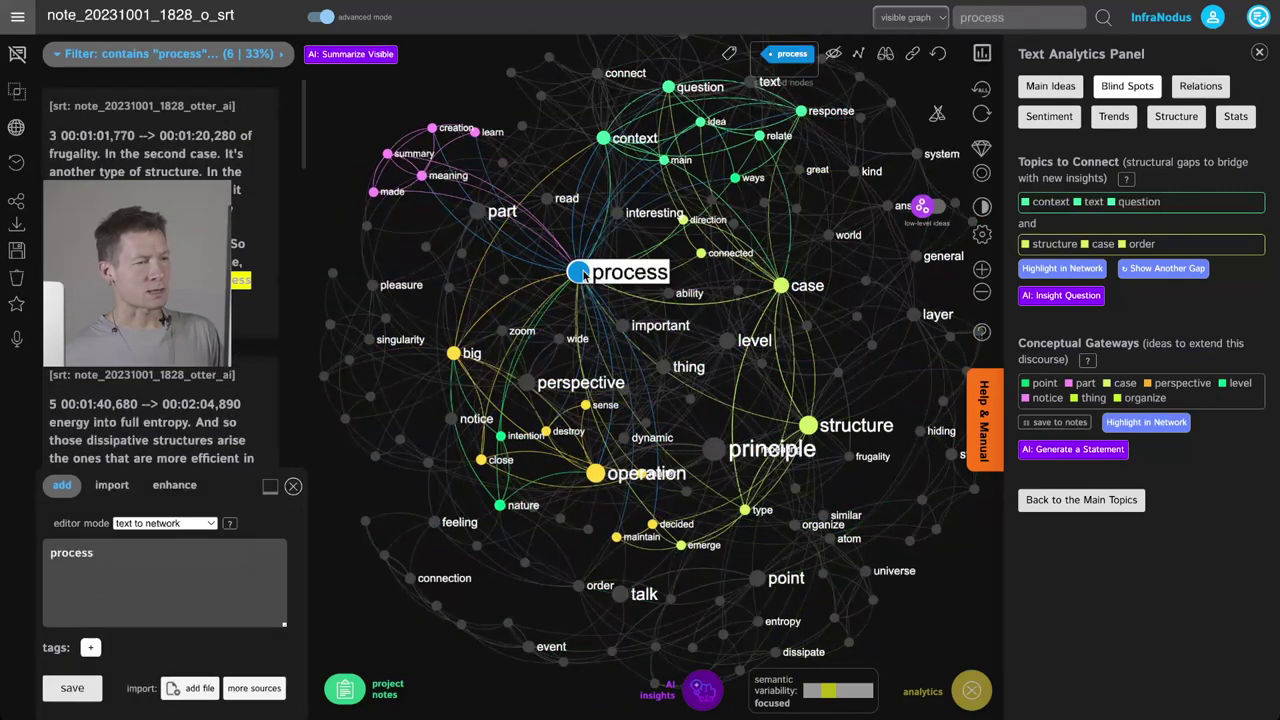
left_click(717, 452)
left_click(717, 452)
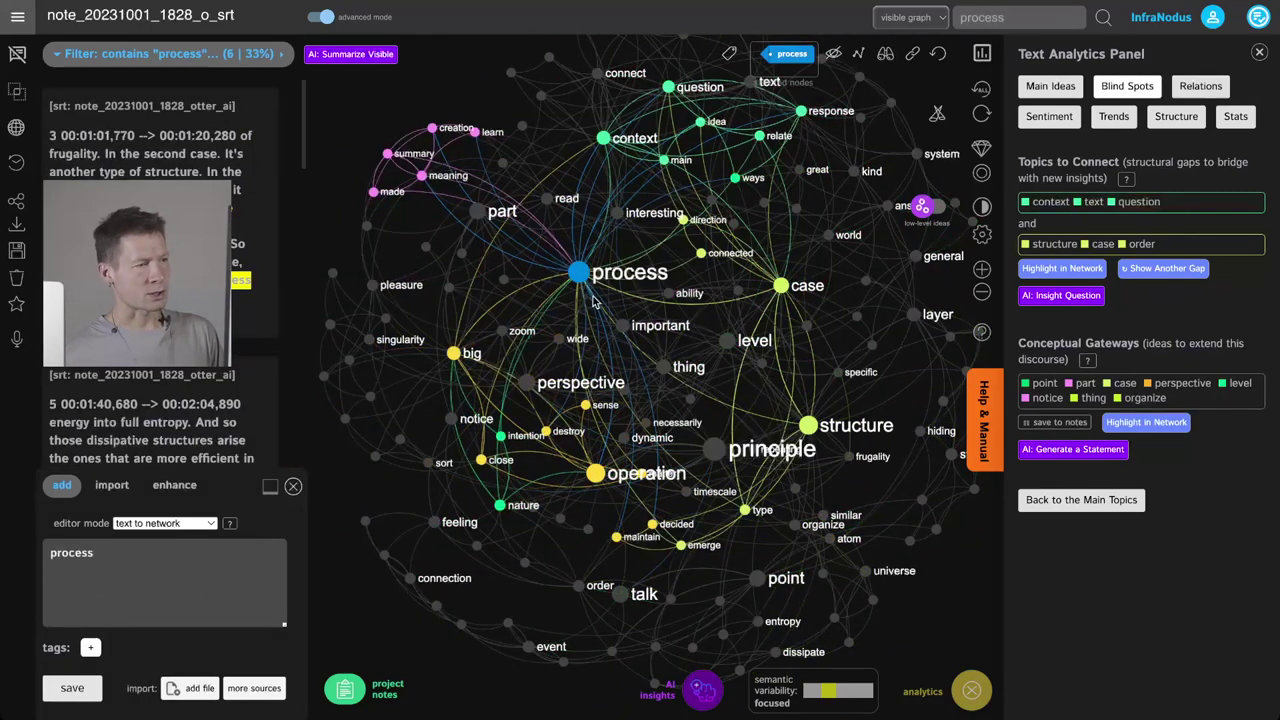
left_click(582, 280)
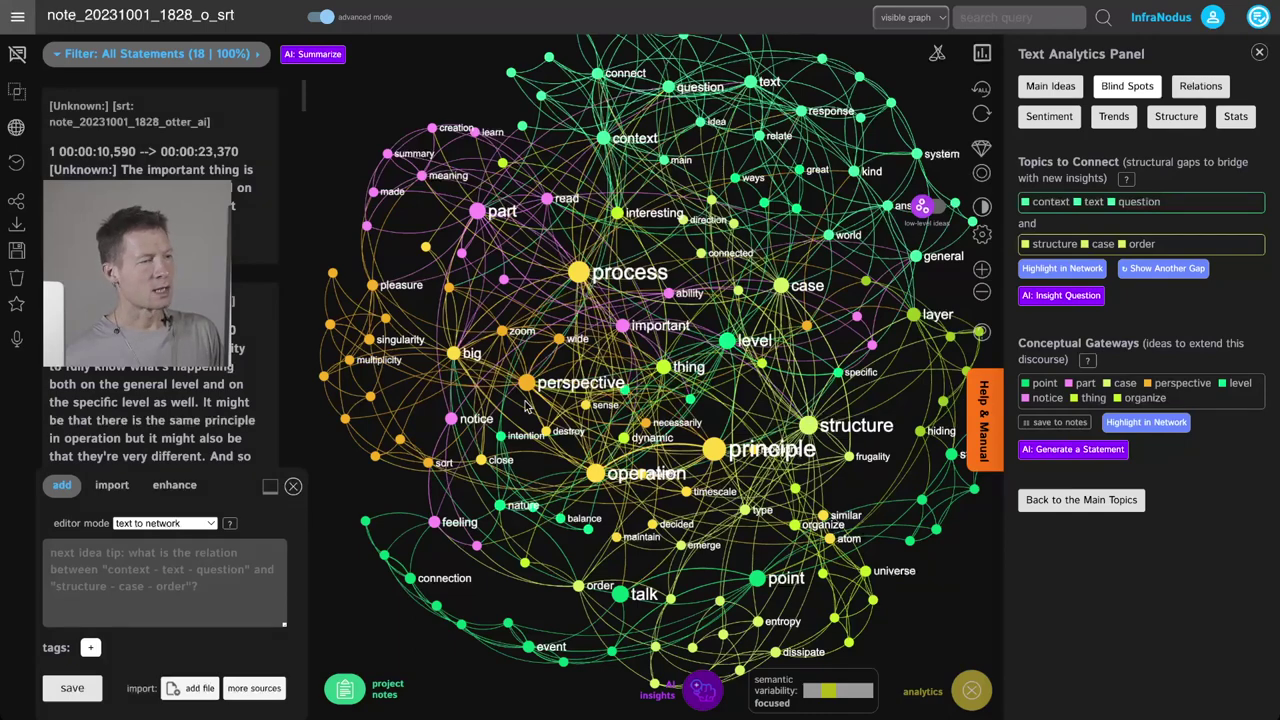
left_click(1050, 86)
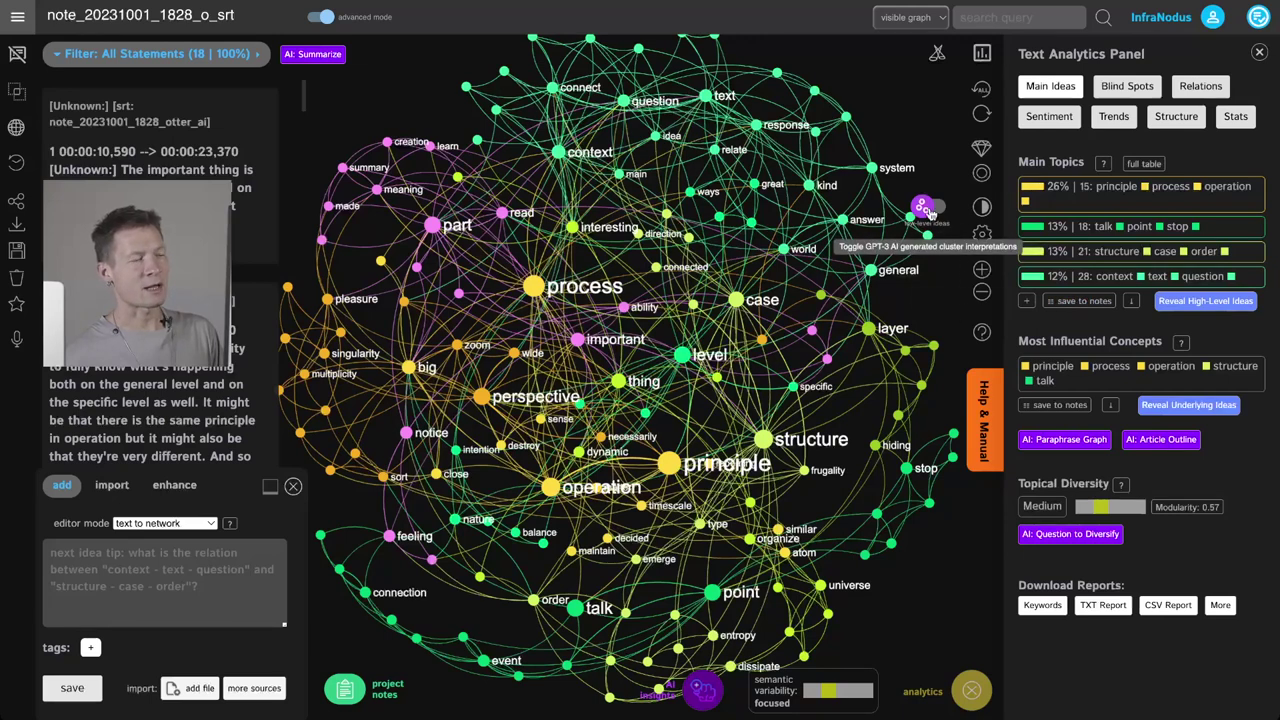
- Give the topic clusters AI-generated names, expand to all nine topics, then collapse to four
left_click(929, 210)
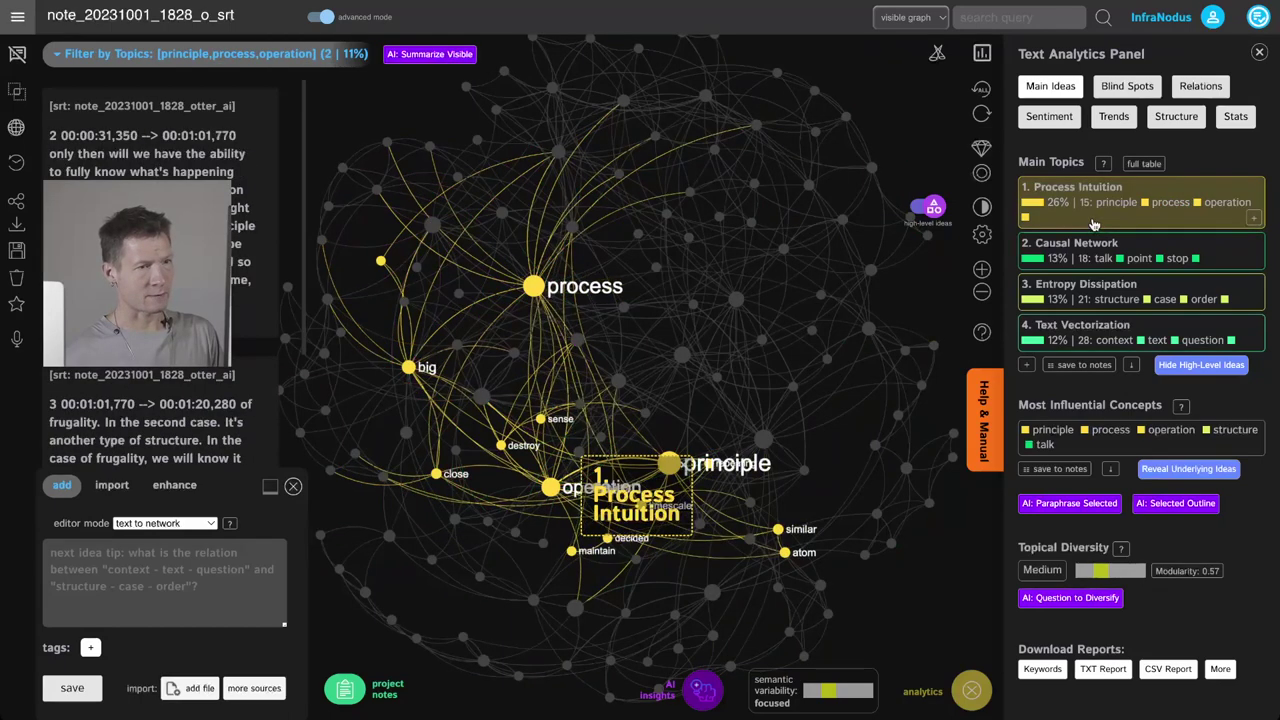
left_click(1026, 364)
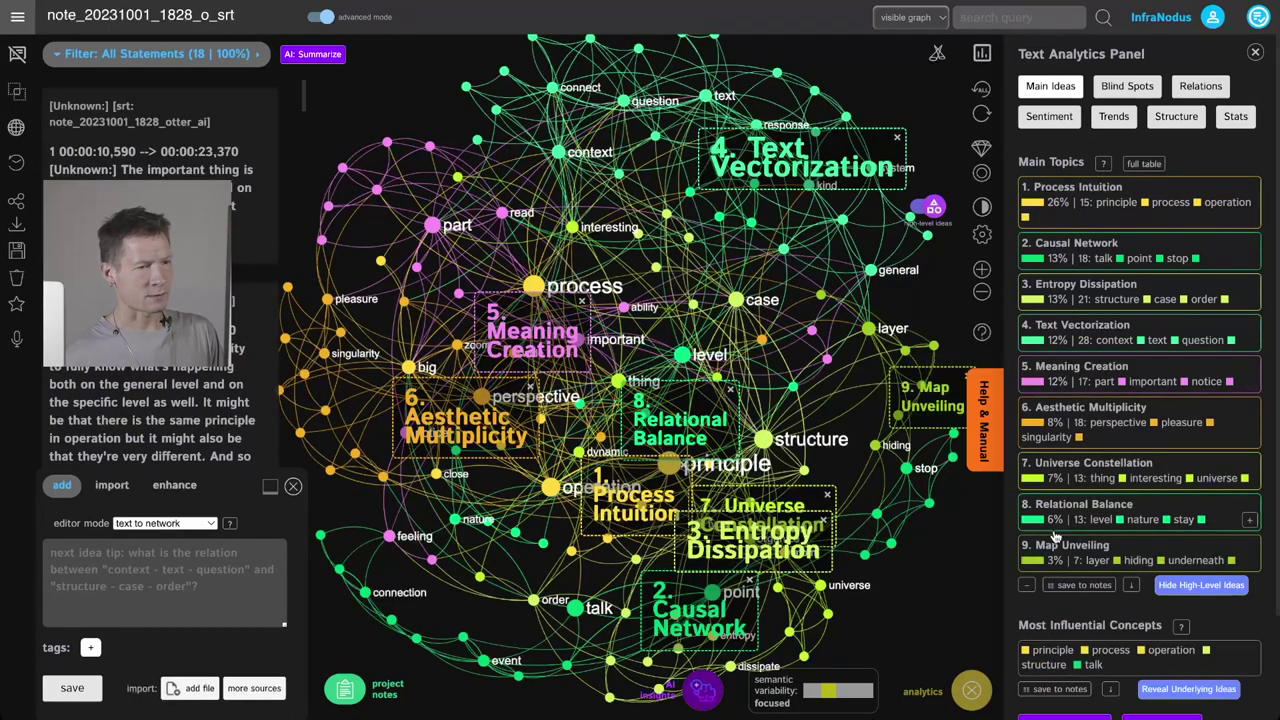
left_click(1026, 584)
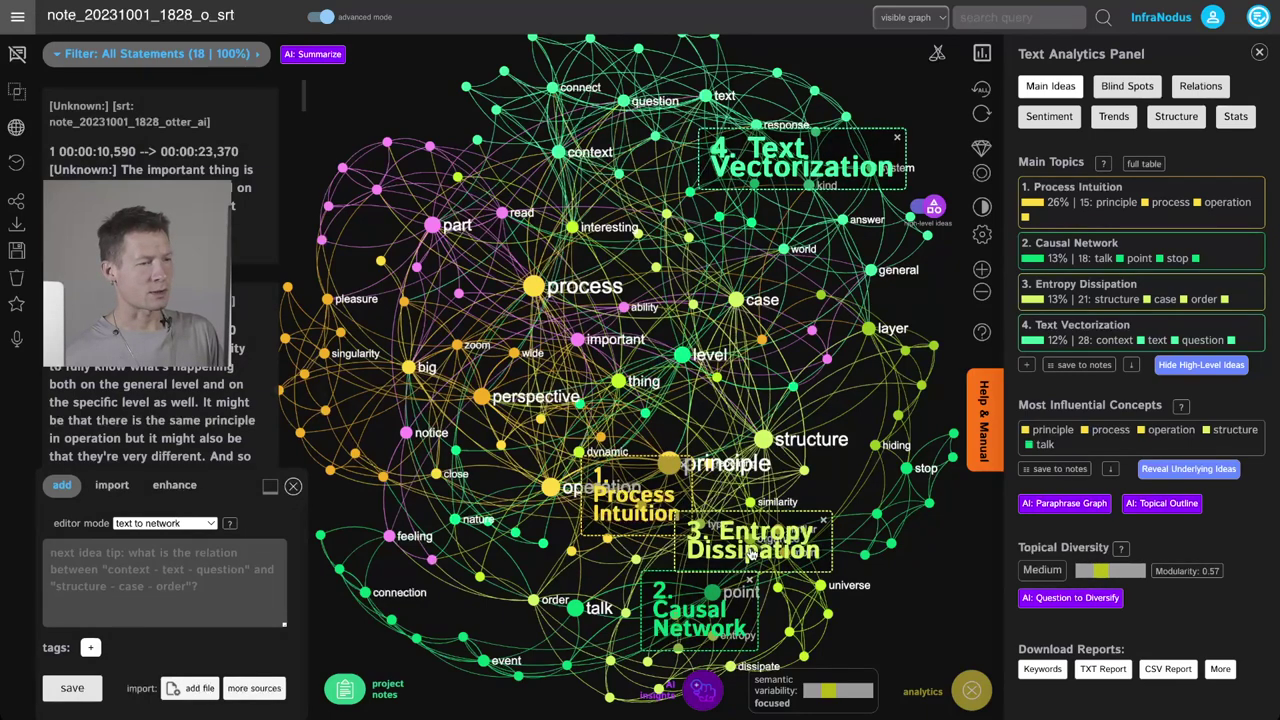
- Isolate Causal Network, Entropy Dissipation and Process Intuition in turn, ending on Text Vectorization
left_click(688, 627)
left_click(688, 627)
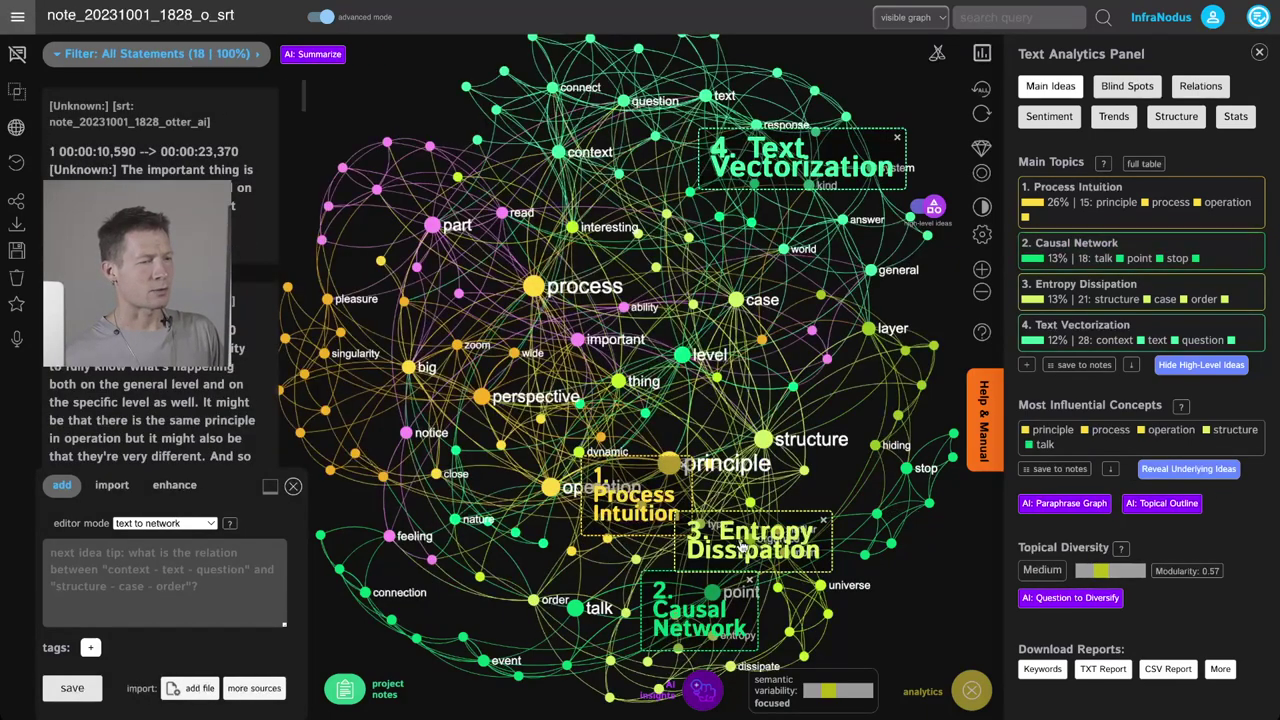
left_click(779, 170)
left_click(779, 170)
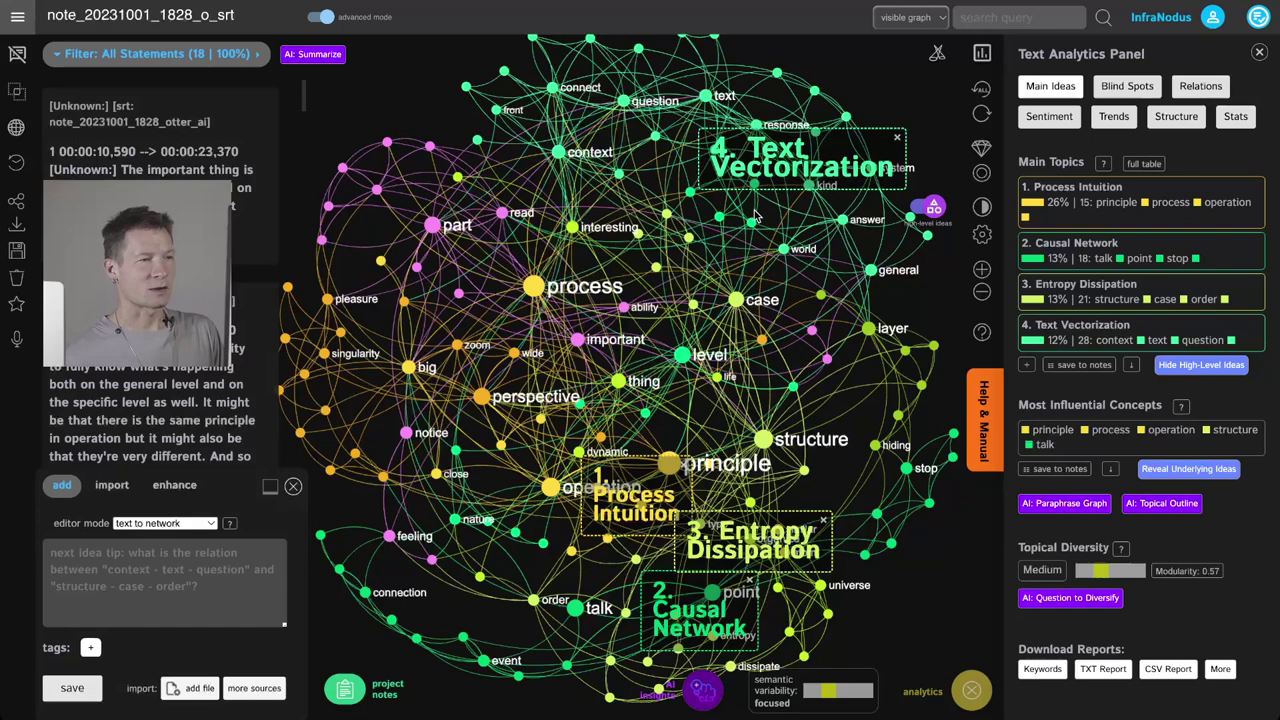
left_click(777, 170)
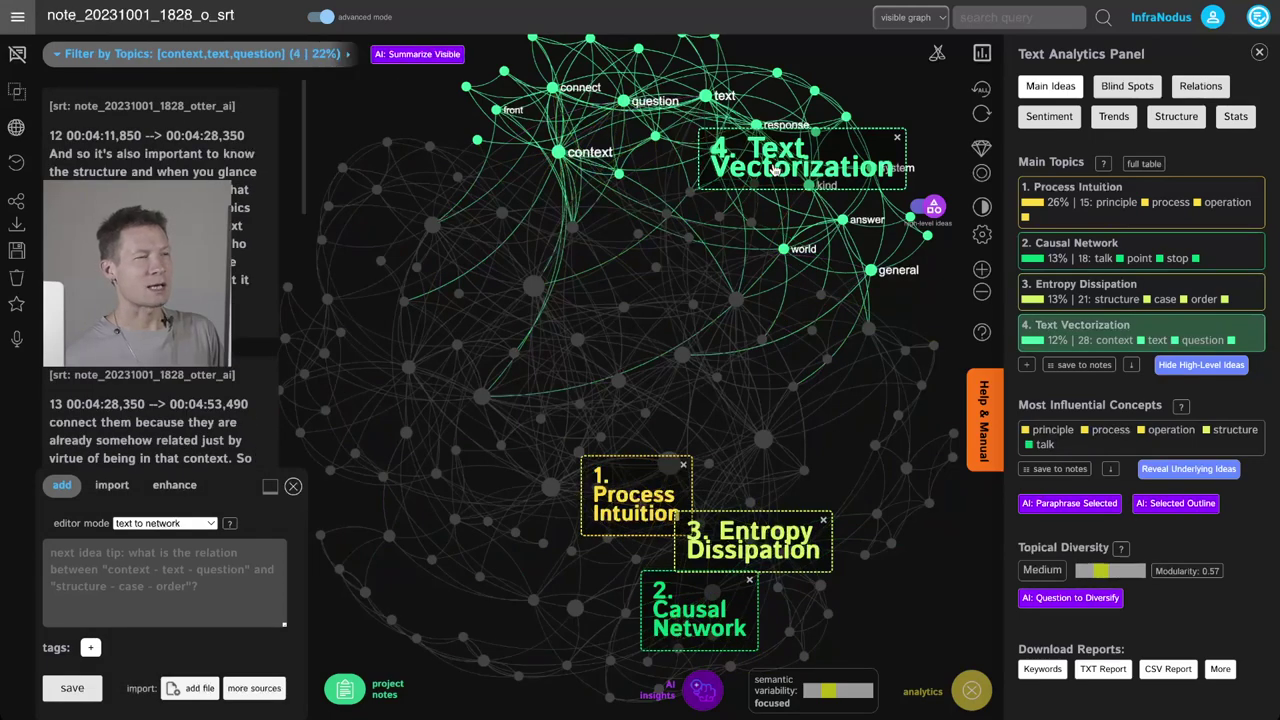
left_click(785, 170)
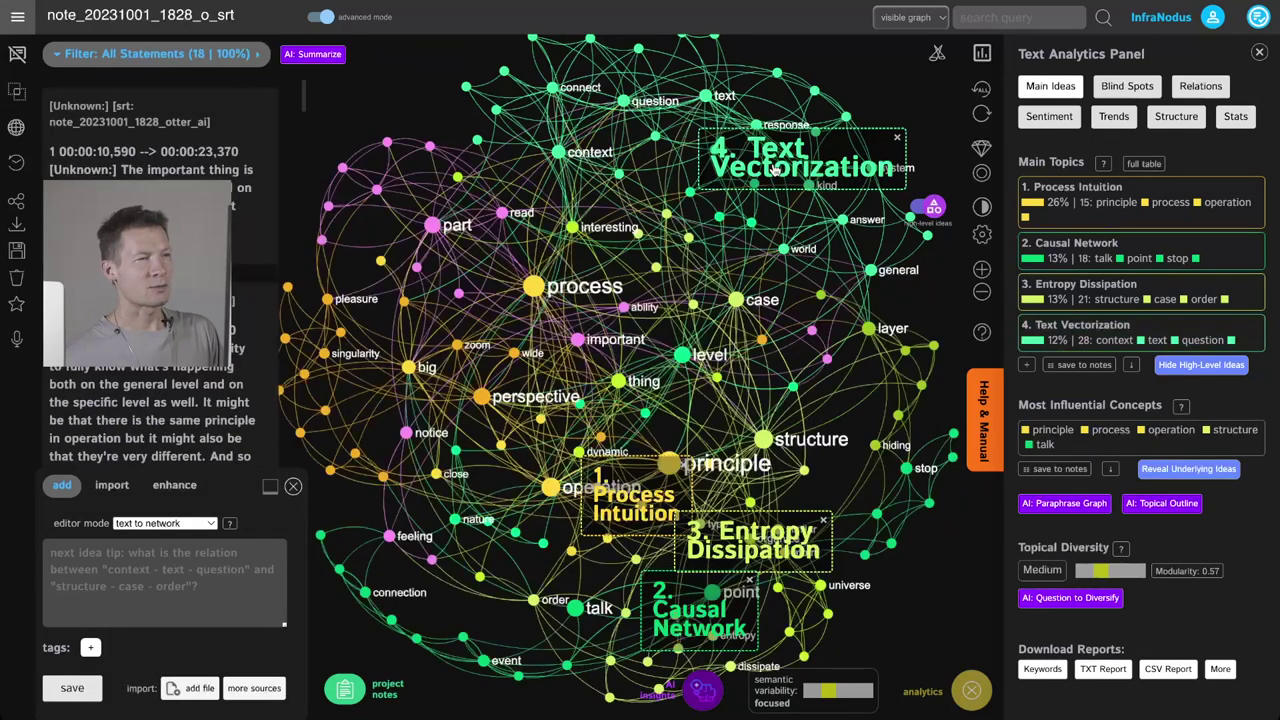
left_click(765, 550)
left_click(765, 550)
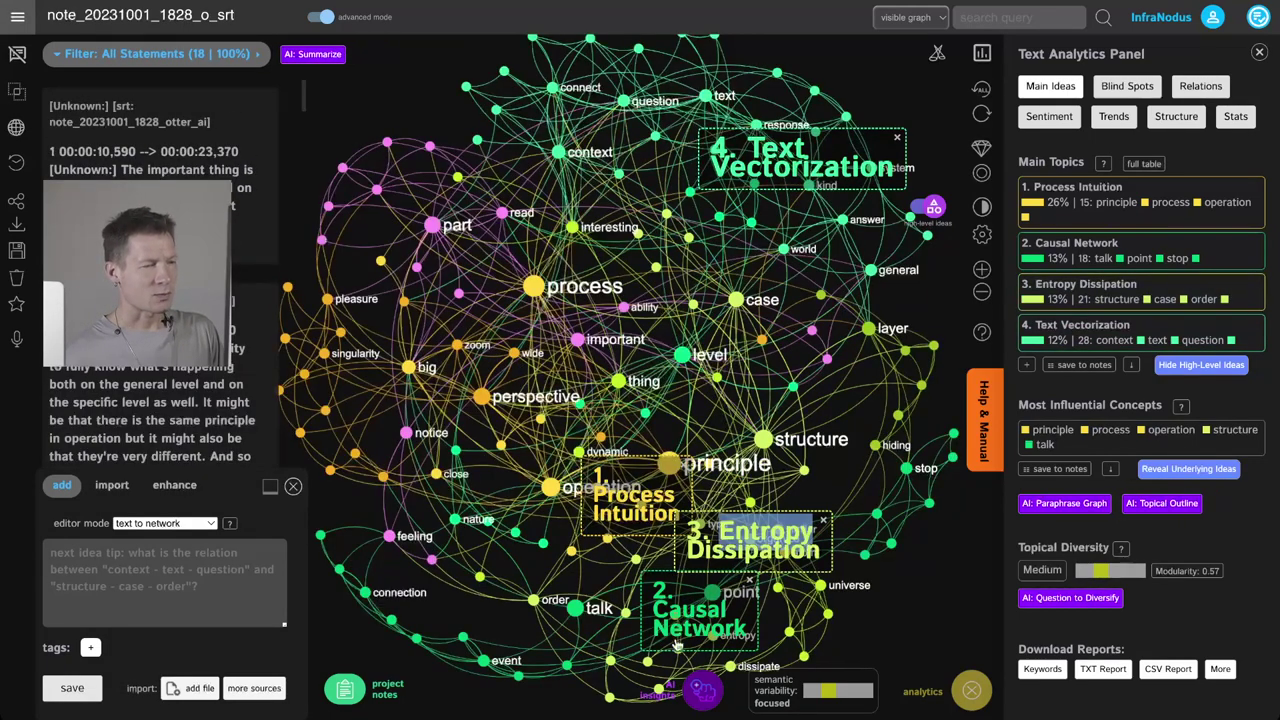
left_click(622, 512)
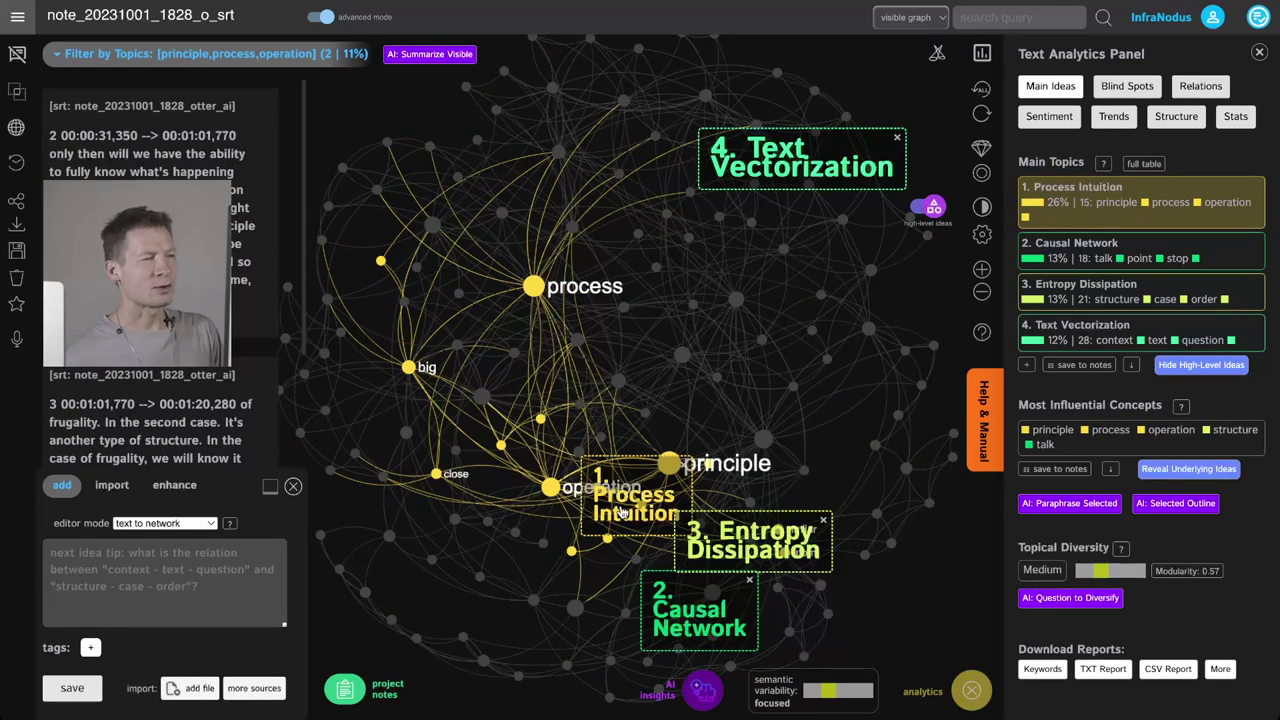
left_click(622, 512)
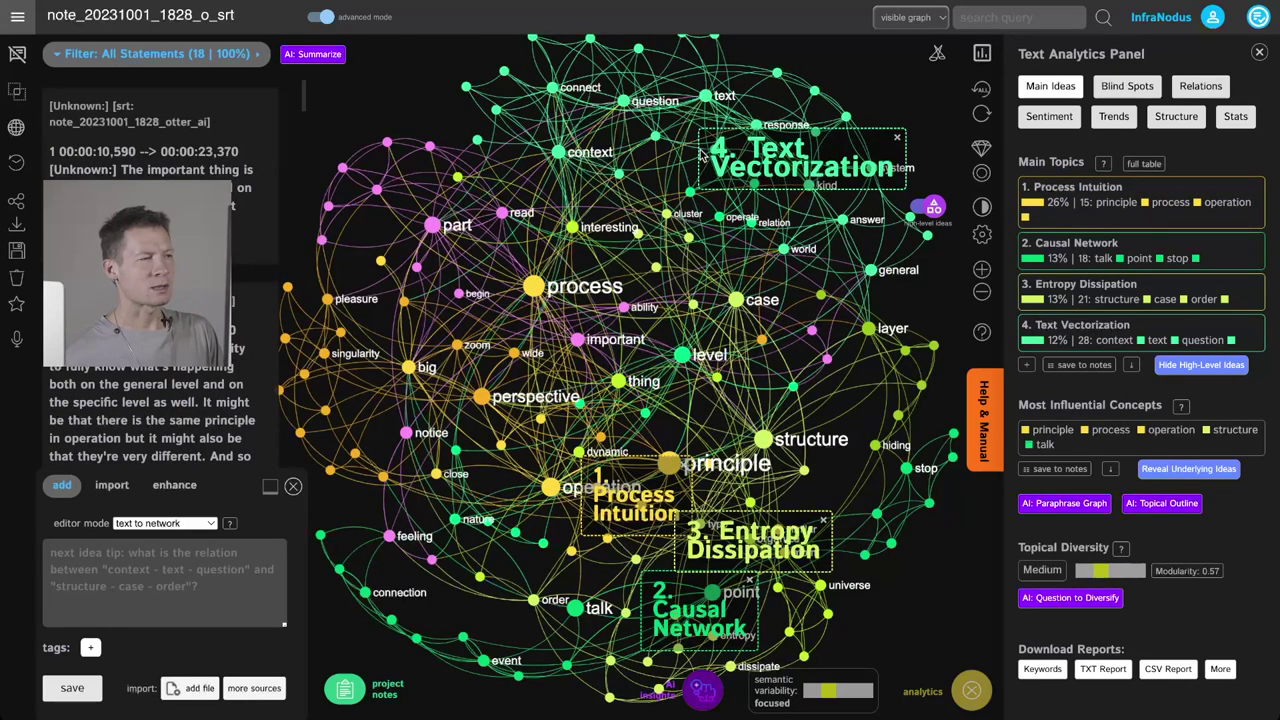
left_click(771, 160)
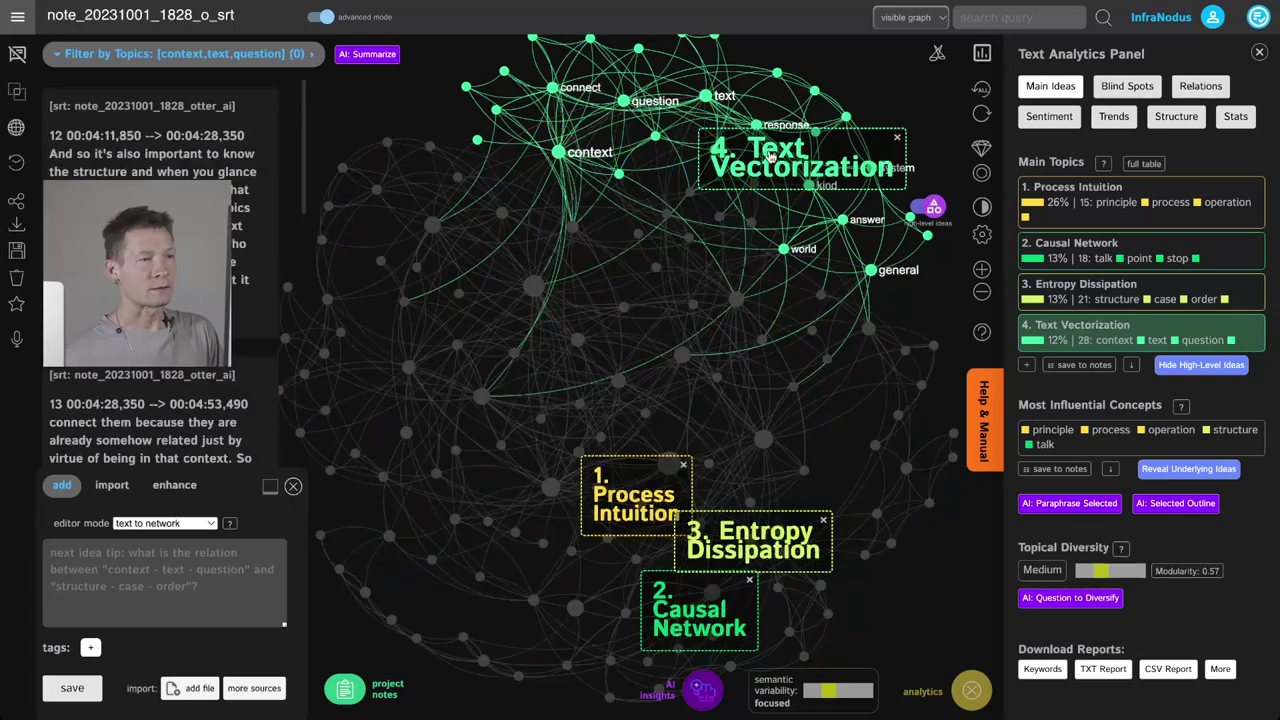
left_click(771, 160)
key("alt+Tab")
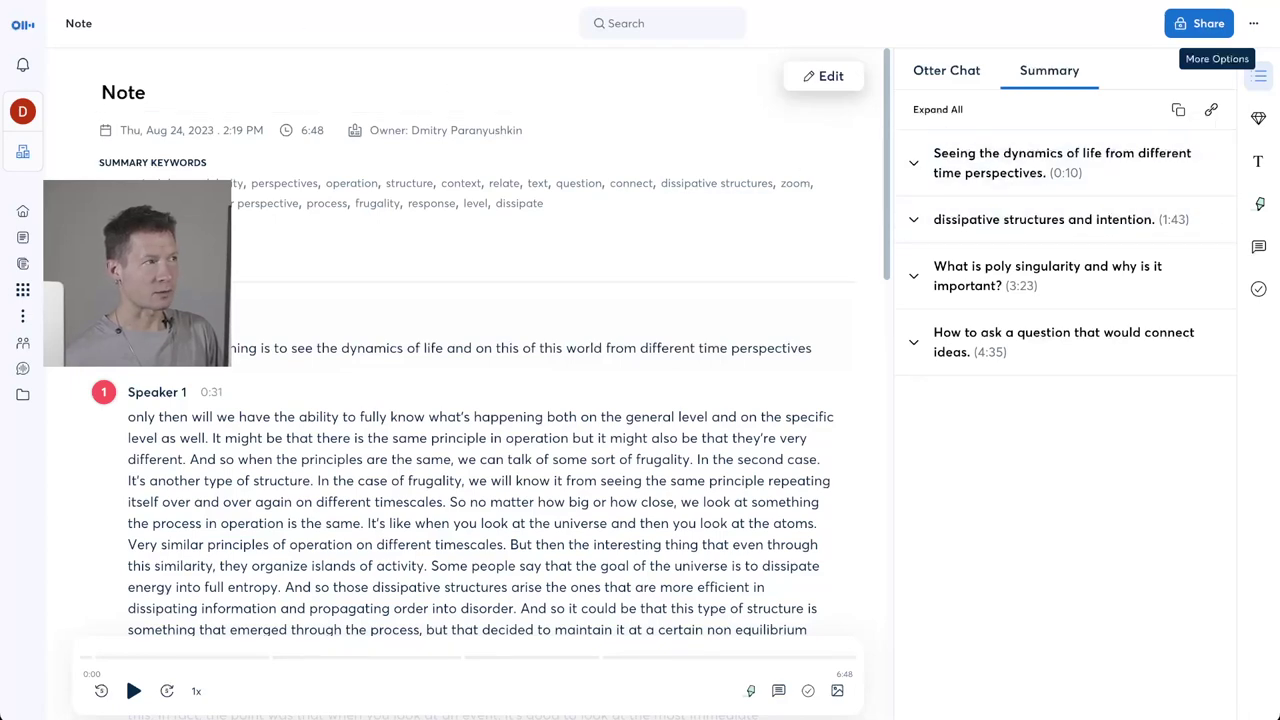
key("alt+Tab")
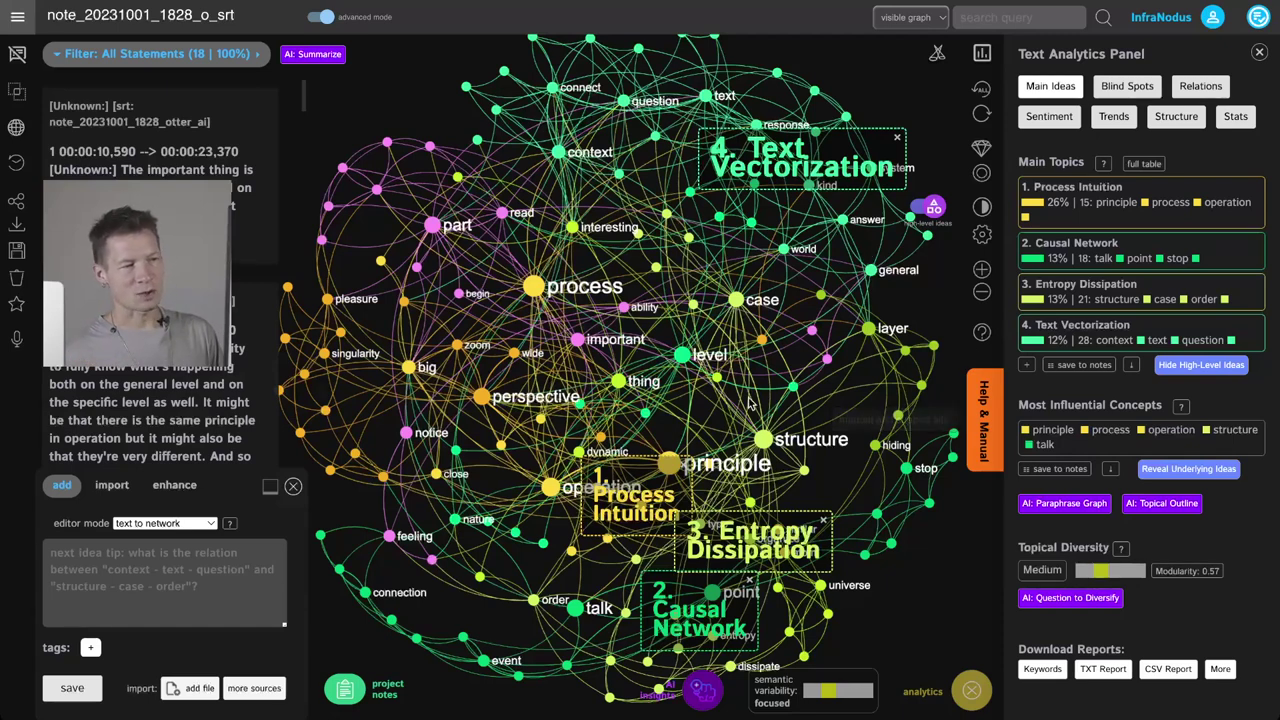
- View all nine topics, collapse to four, then filter to Text Vectorization and the 'text' node
left_click(1026, 366)
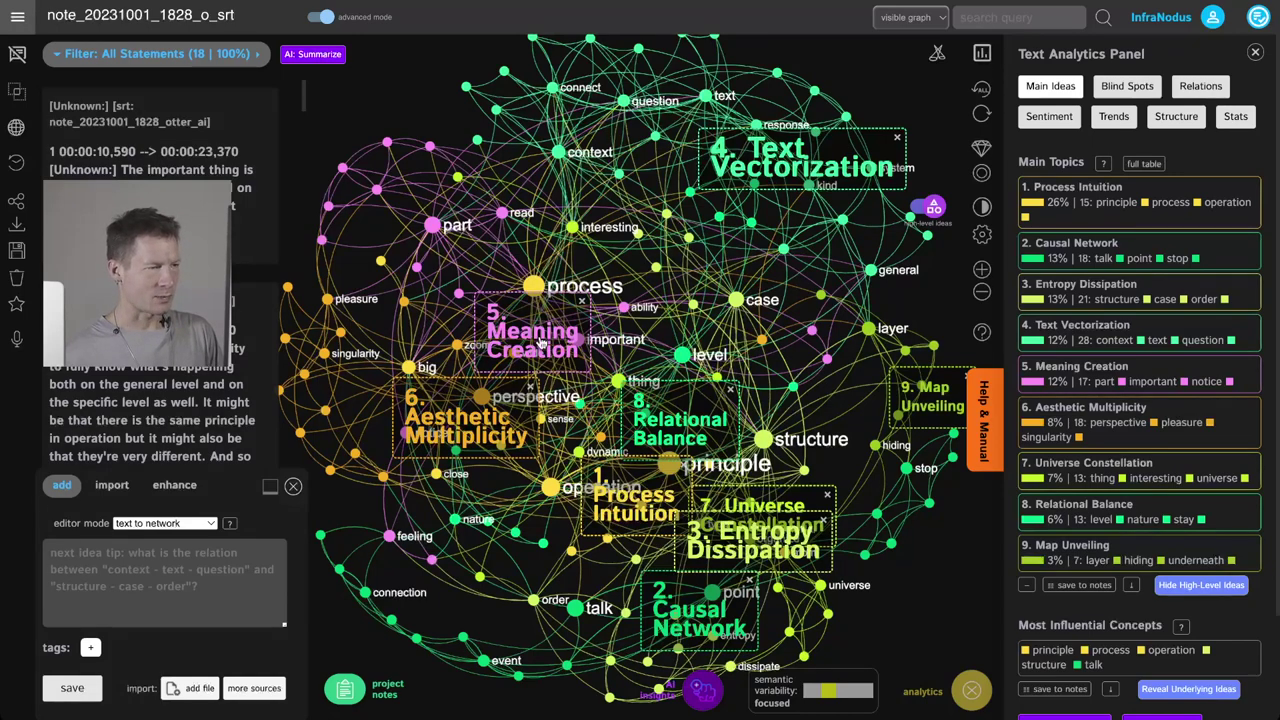
left_click(1026, 584)
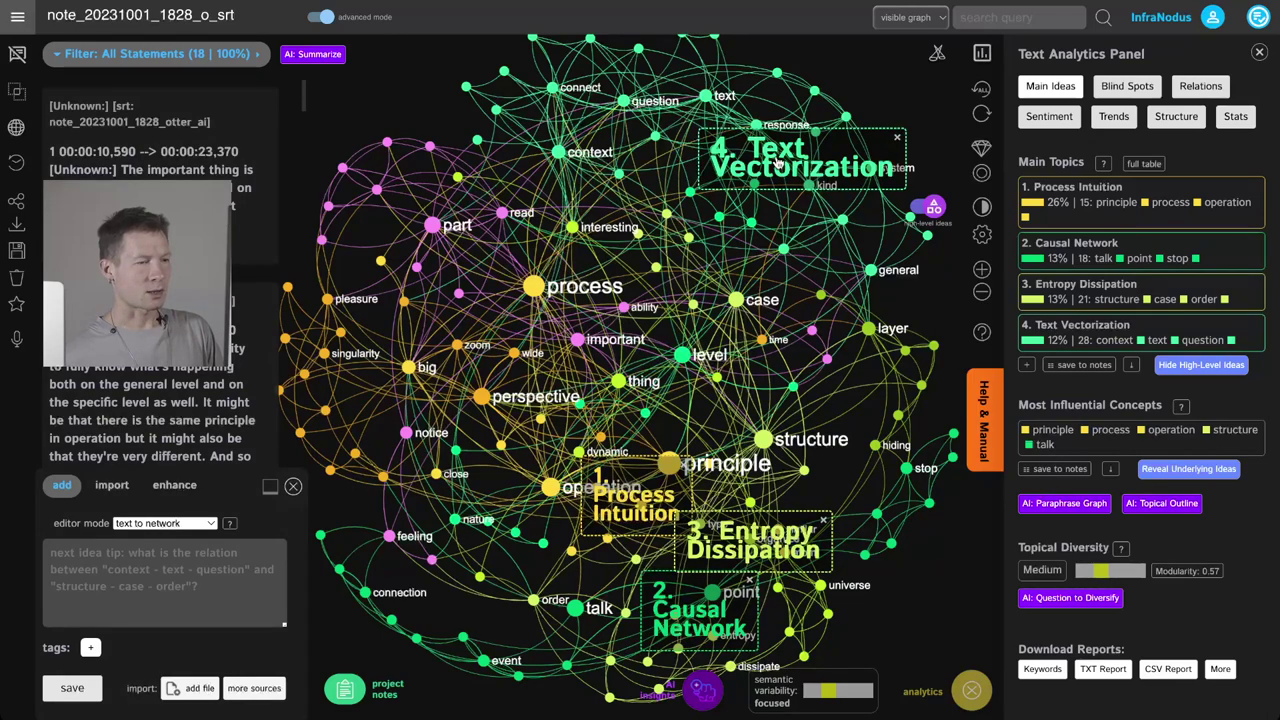
left_click(778, 160)
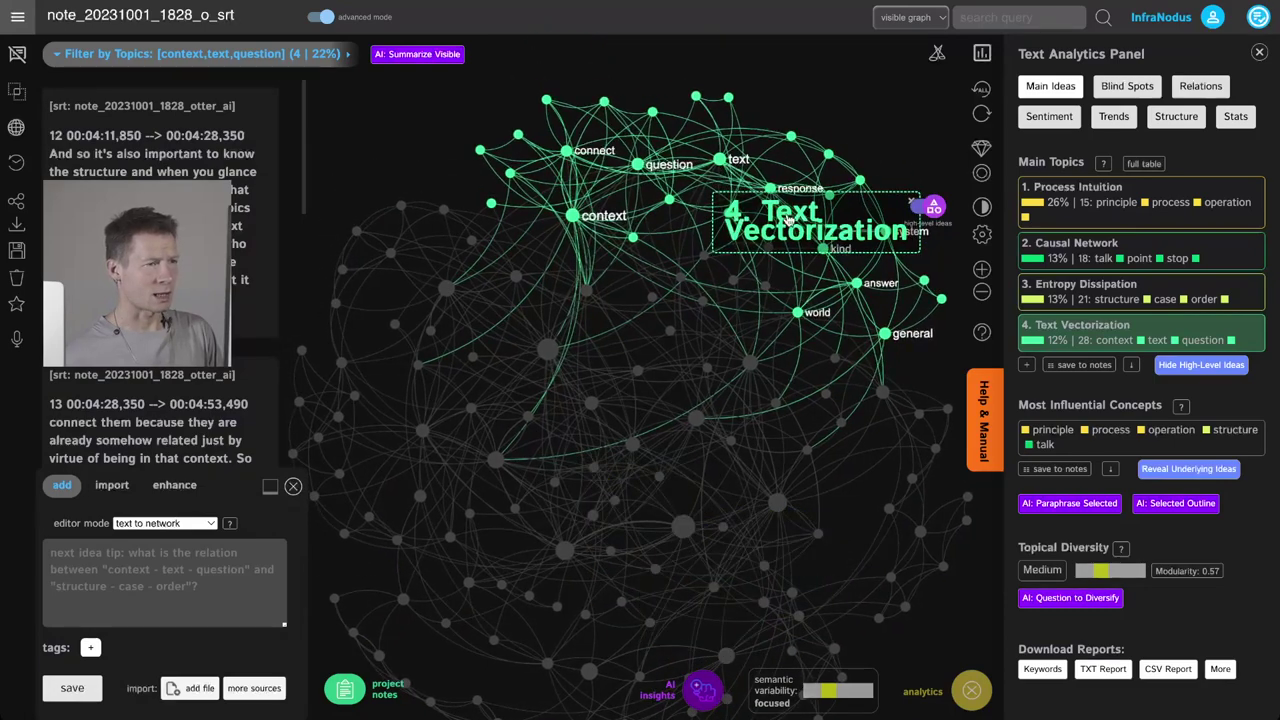
left_click(723, 161)
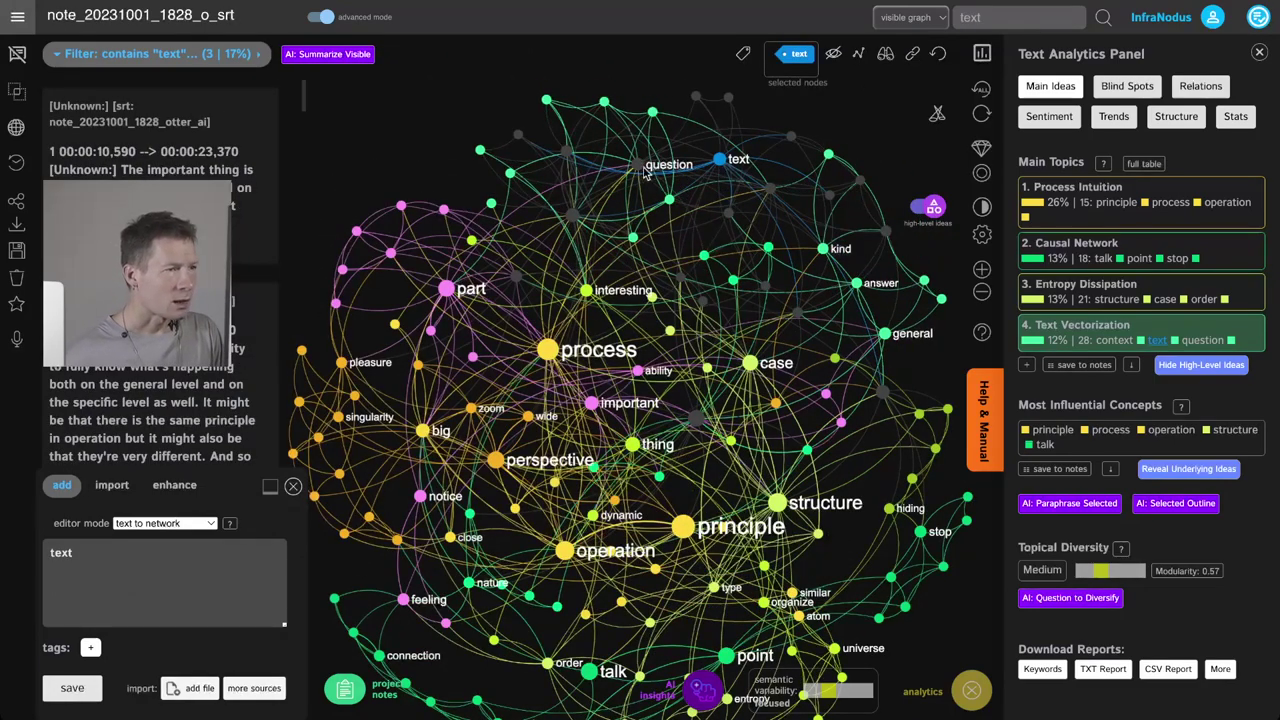
- Add 'provide' and 'context' to the 'text' selection, then deselect all nodes
left_click(655, 112)
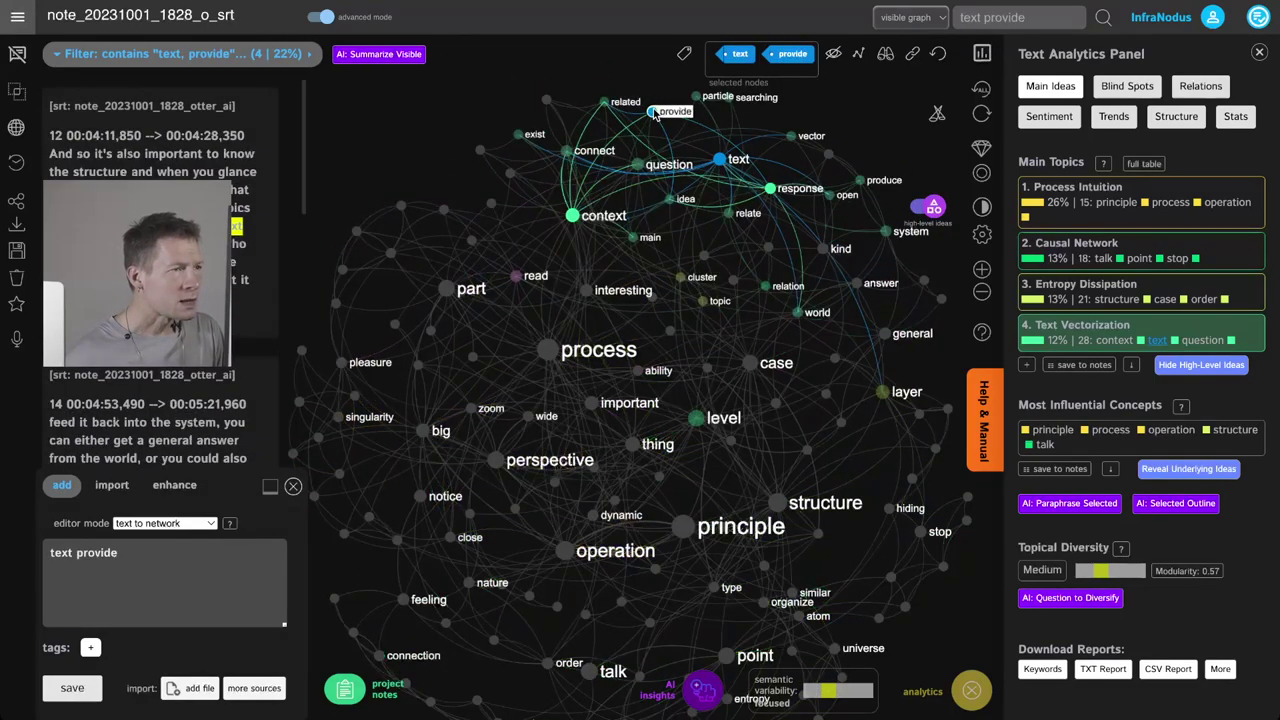
left_click(574, 215)
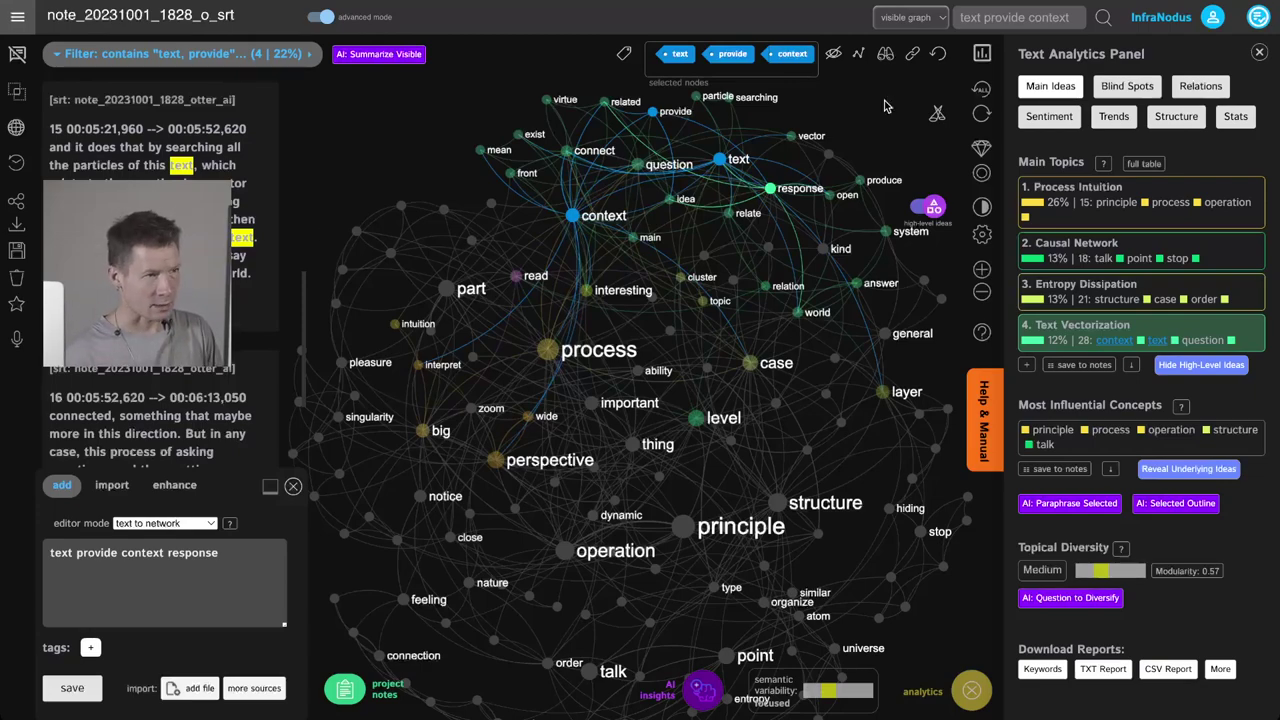
left_click(938, 54)
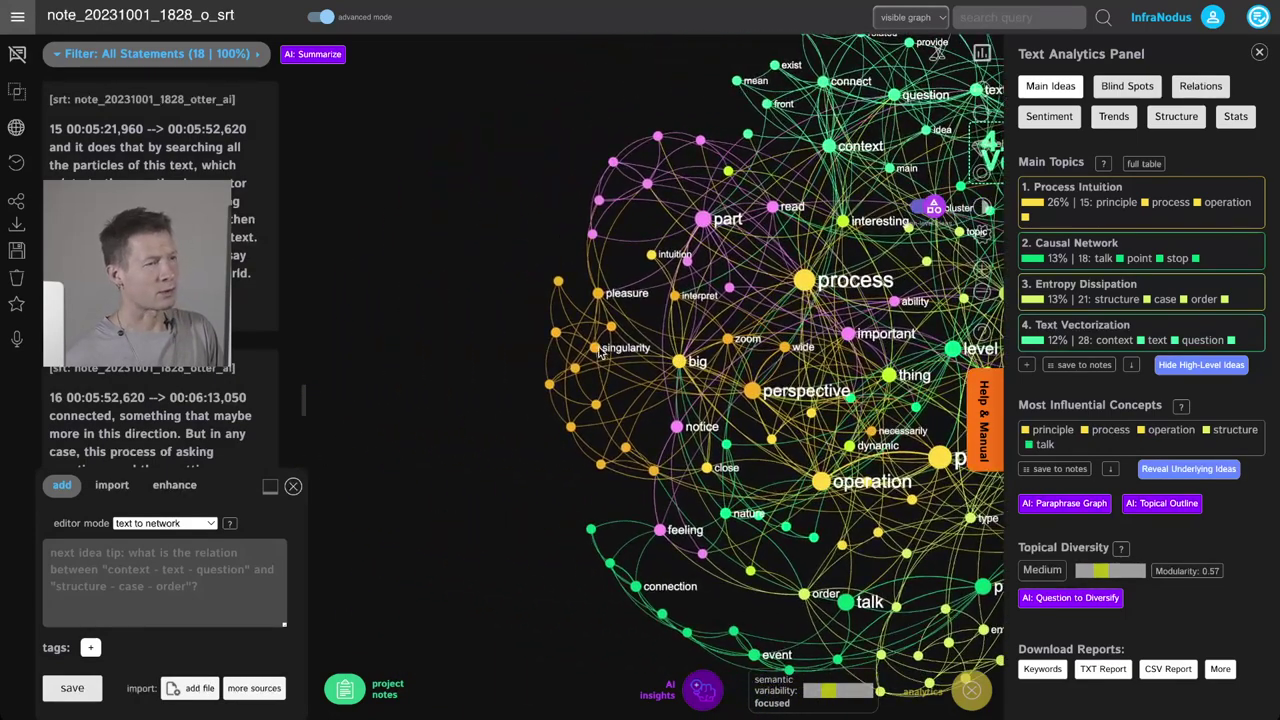
- Select 'singularity' and 'multiplicity' to filter their shared statement, then deselect the nodes
left_click(597, 348)
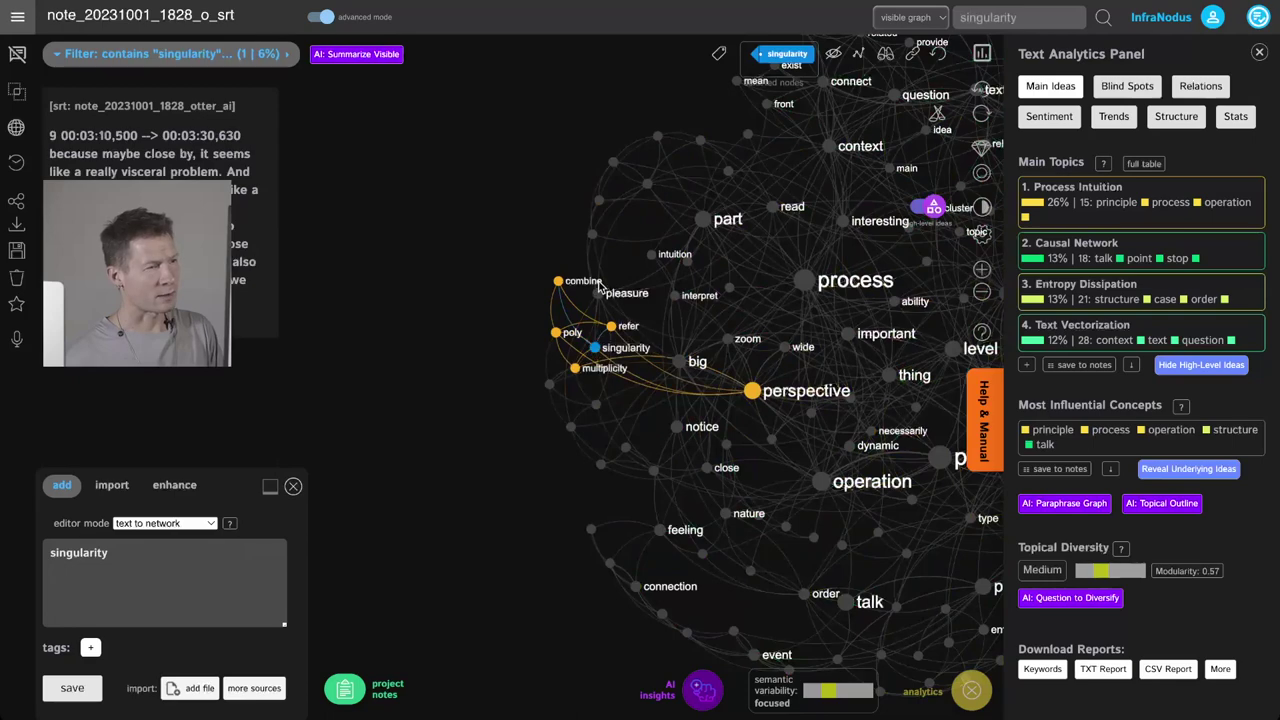
left_click(576, 368)
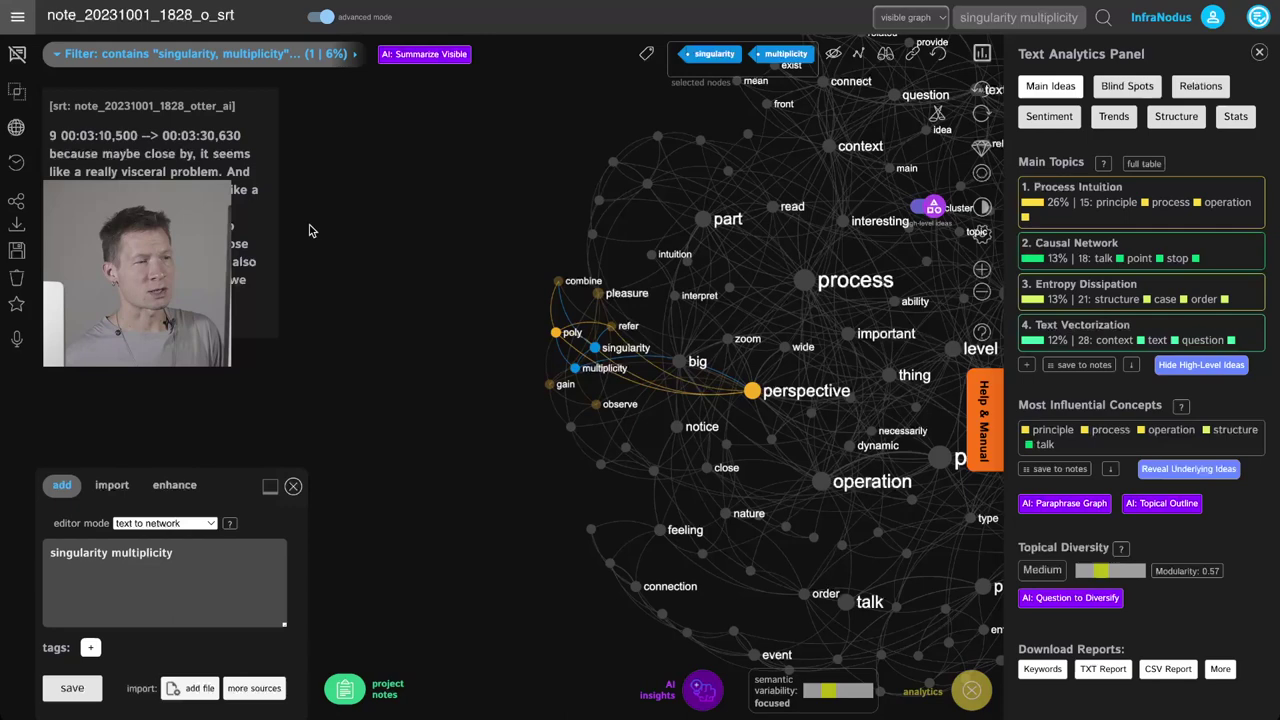
left_click_drag(779, 236, 696, 273)
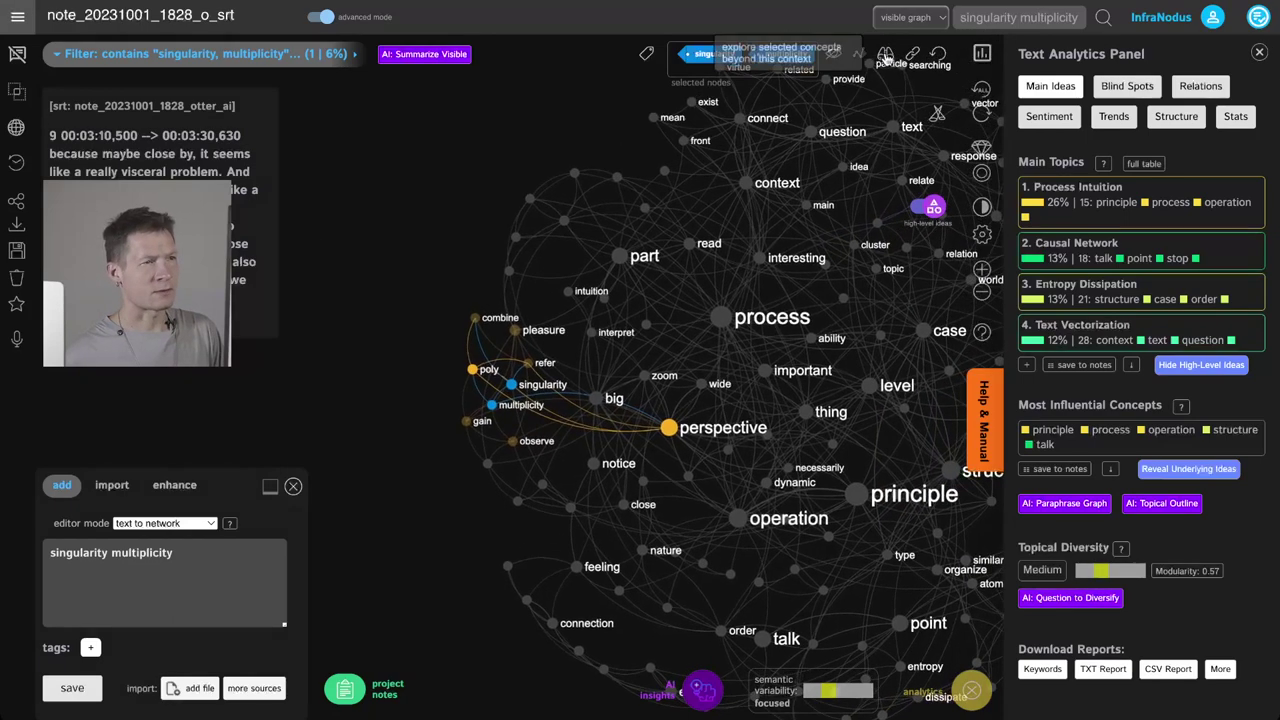
left_click(940, 55)
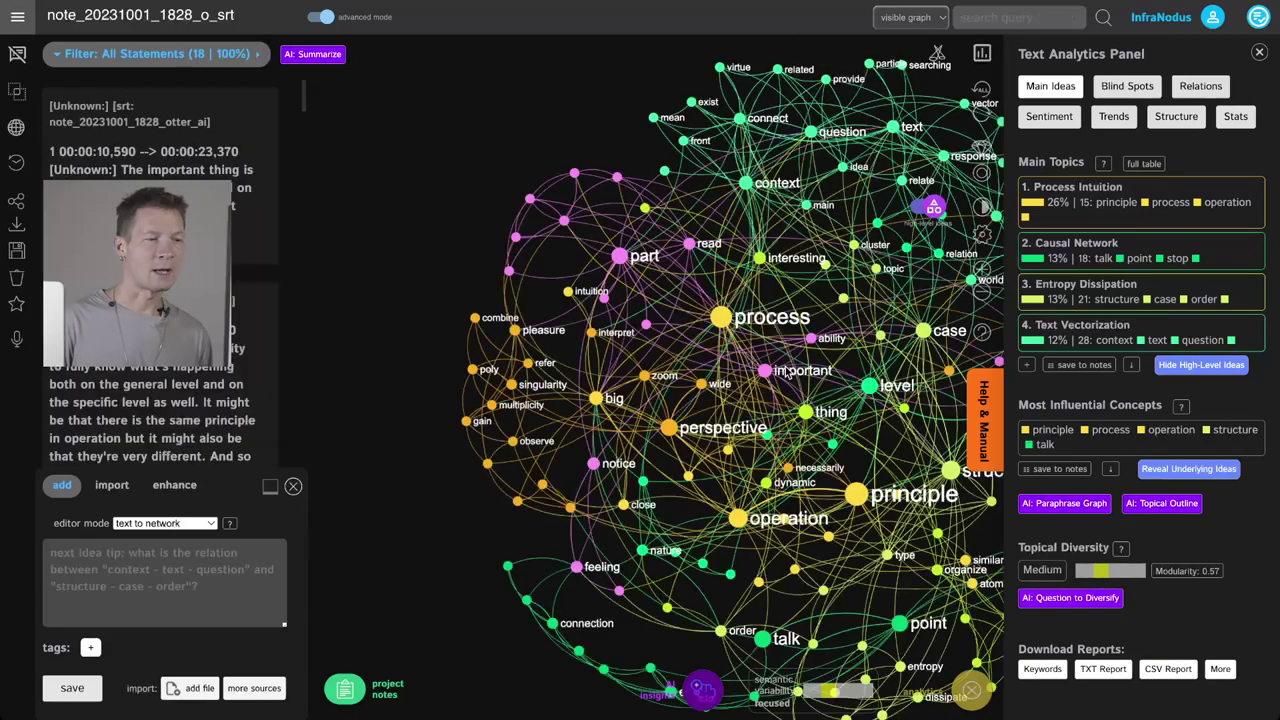
- Open Blind Spots and highlight the first topic gap in the network
left_click(1127, 86)
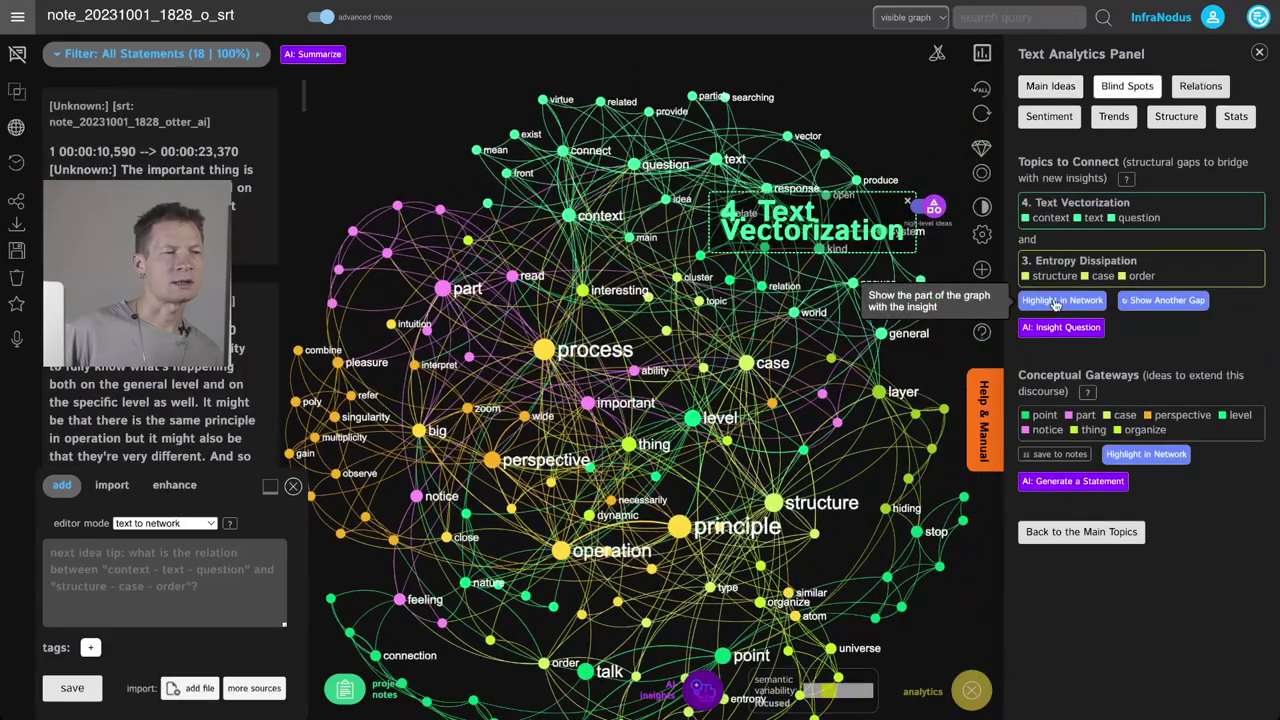
left_click(1055, 302)
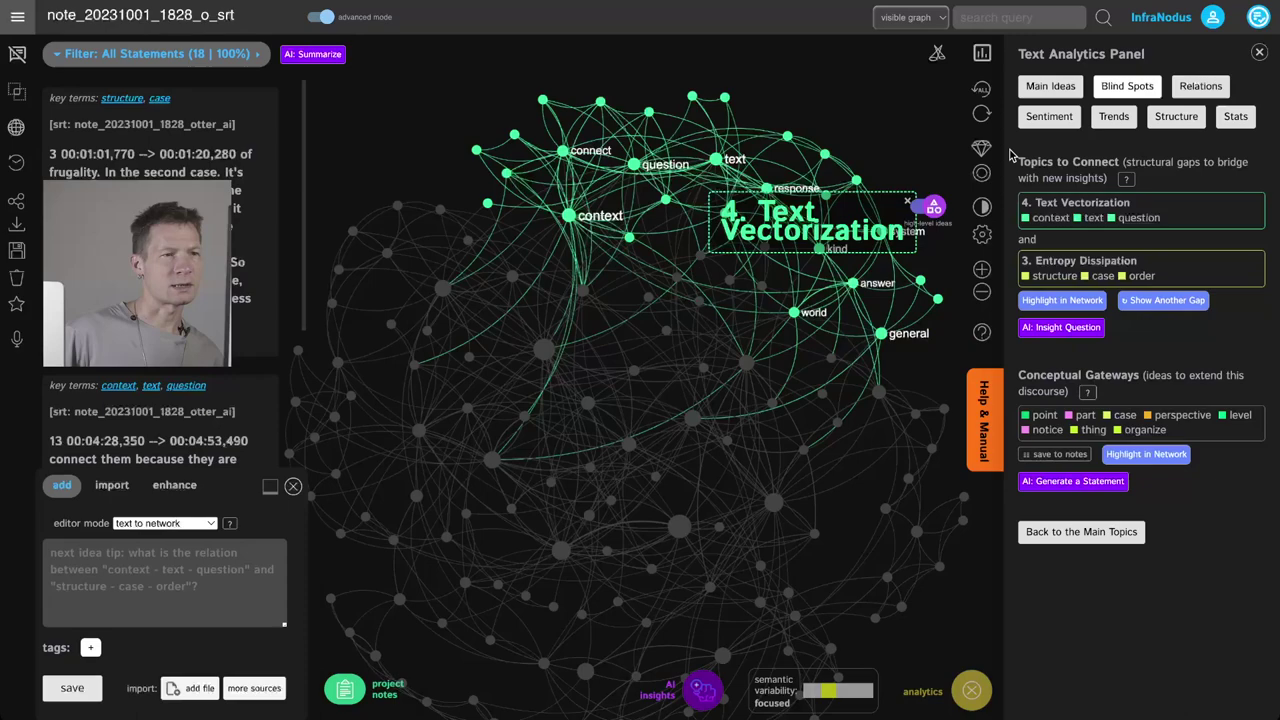
left_click(981, 91)
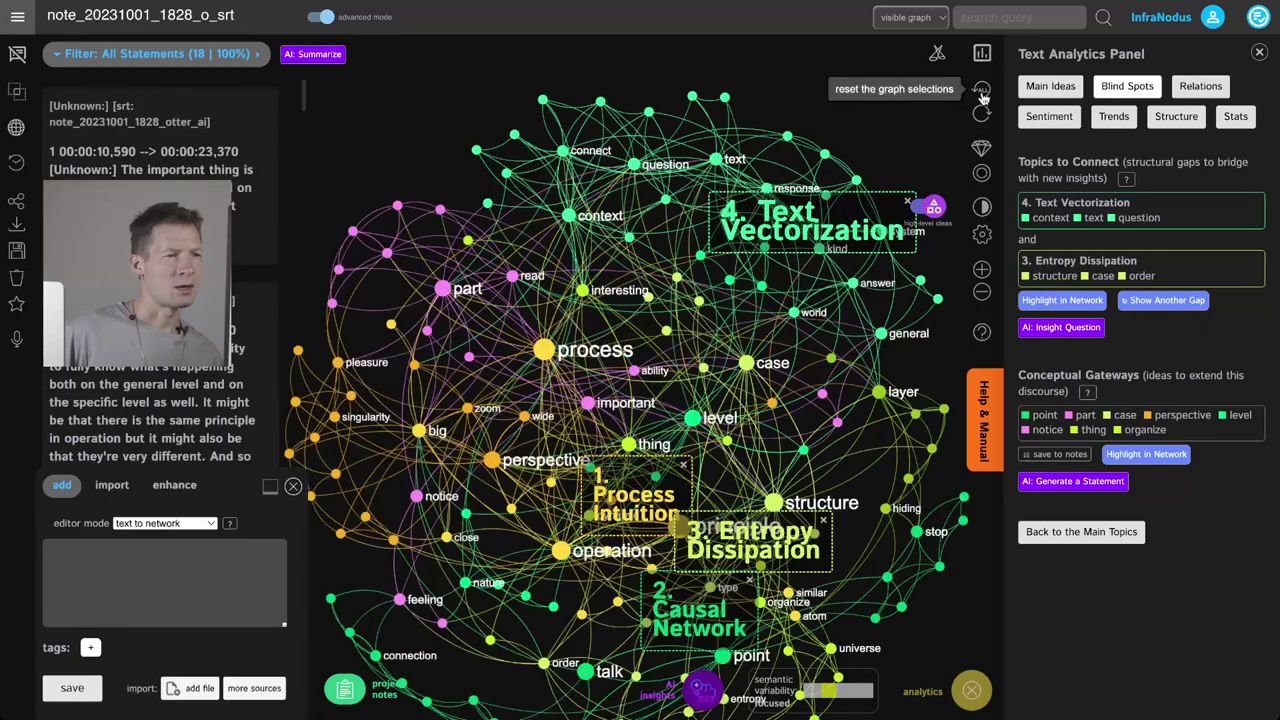
left_click(1058, 299)
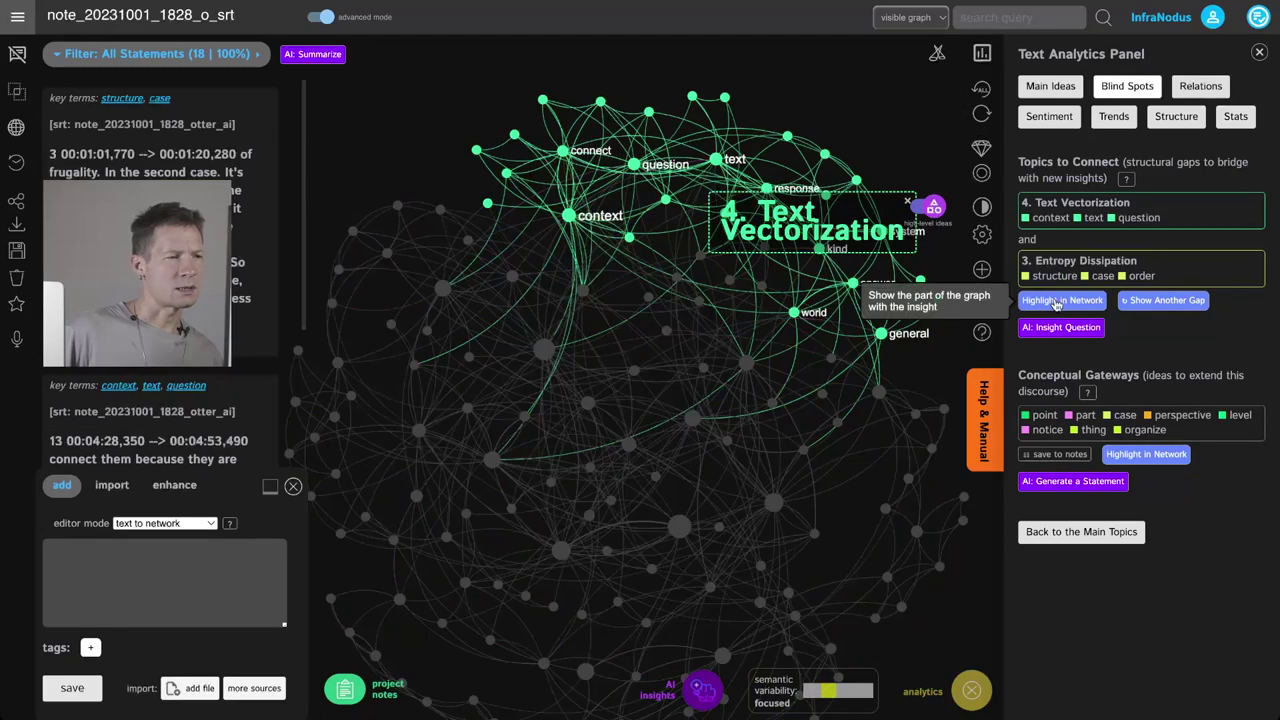
- Cycle through gaps until Text Vectorization / Entropy Dissipation is highlighted
left_click(1168, 300)
left_click(1168, 300)
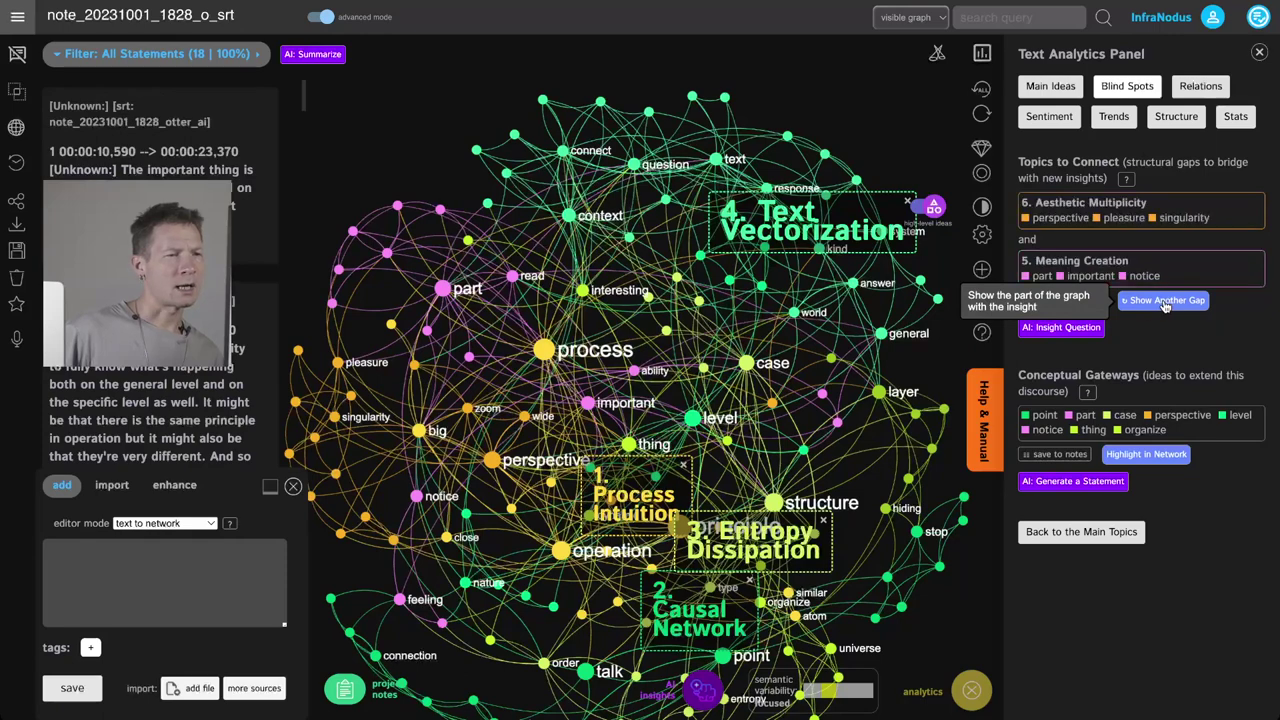
left_click(1073, 306)
left_click(1153, 302)
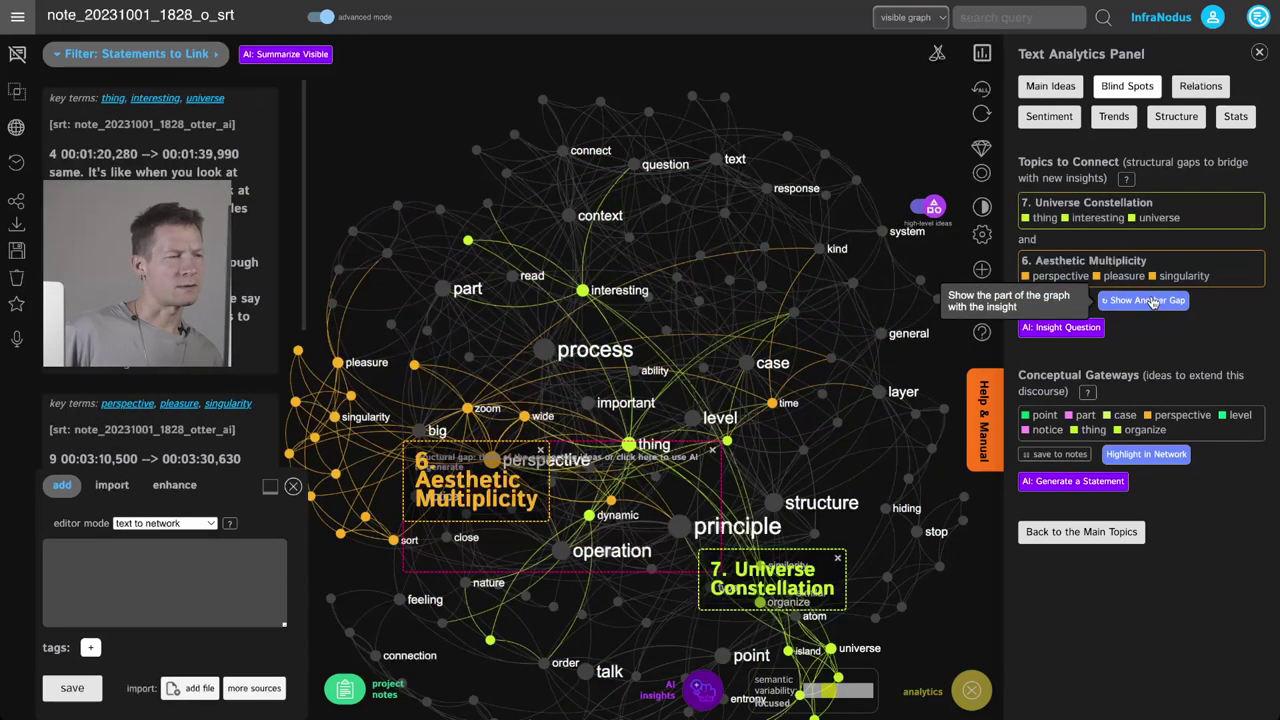
left_click(1153, 302)
left_click(1153, 302)
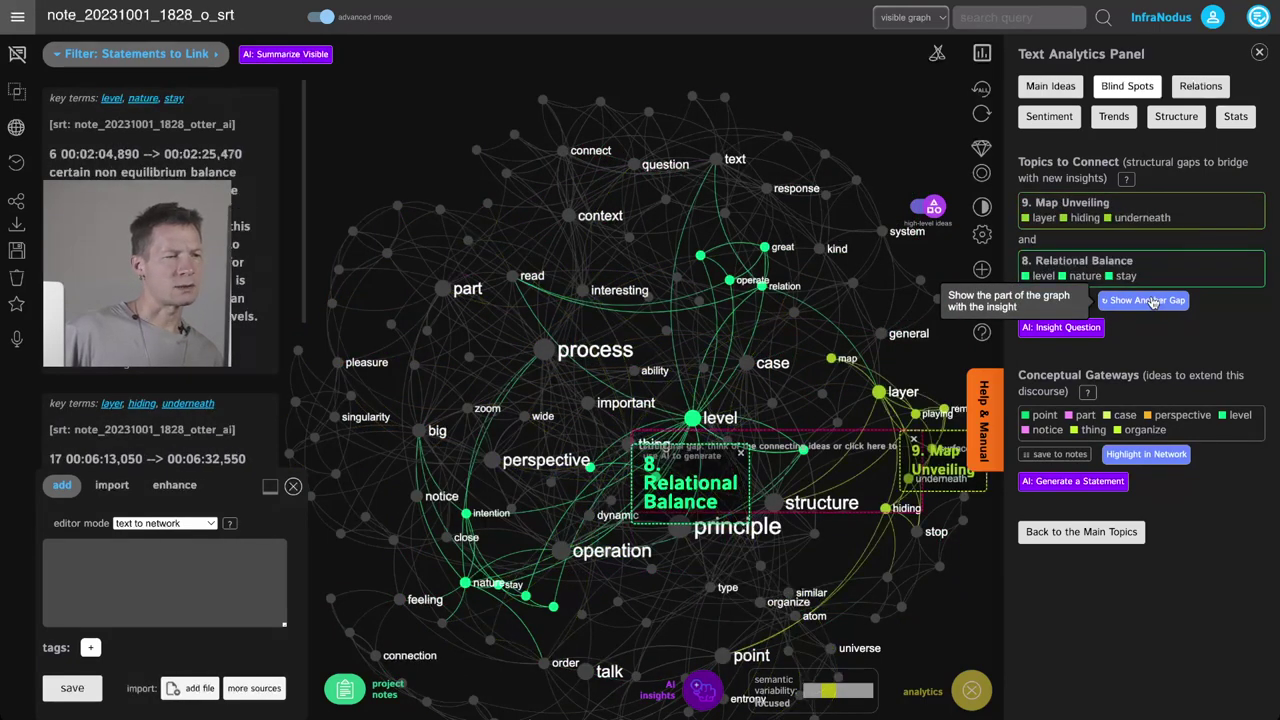
left_click(1153, 302)
left_click(1153, 302)
left_click(1153, 302)
left_click(1153, 302)
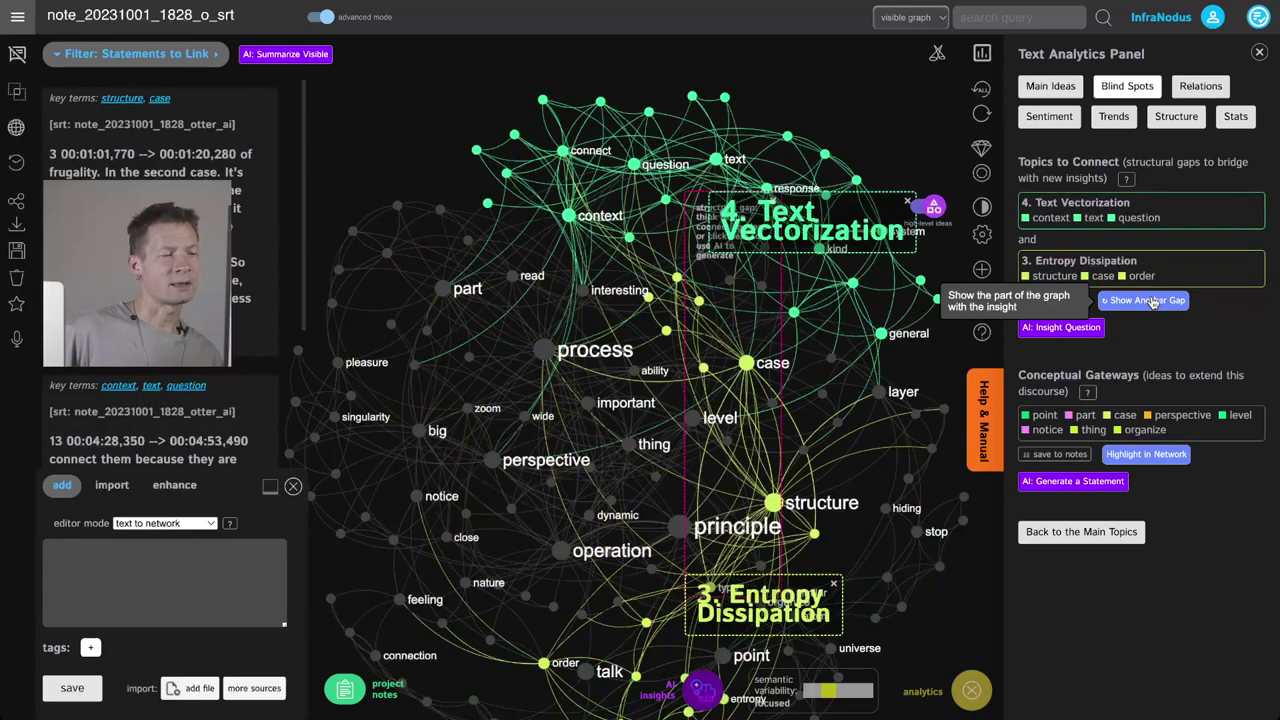
left_click(1153, 302)
left_click(1153, 302)
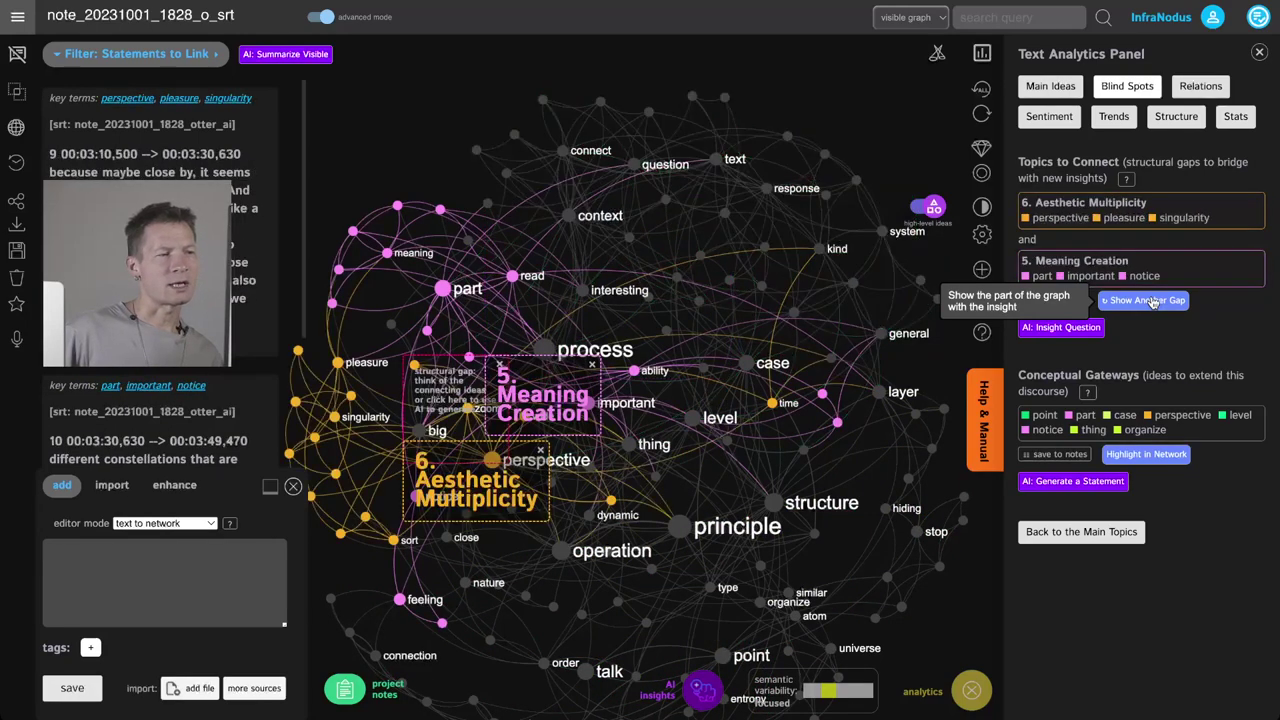
left_click(1153, 302)
left_click(1153, 302)
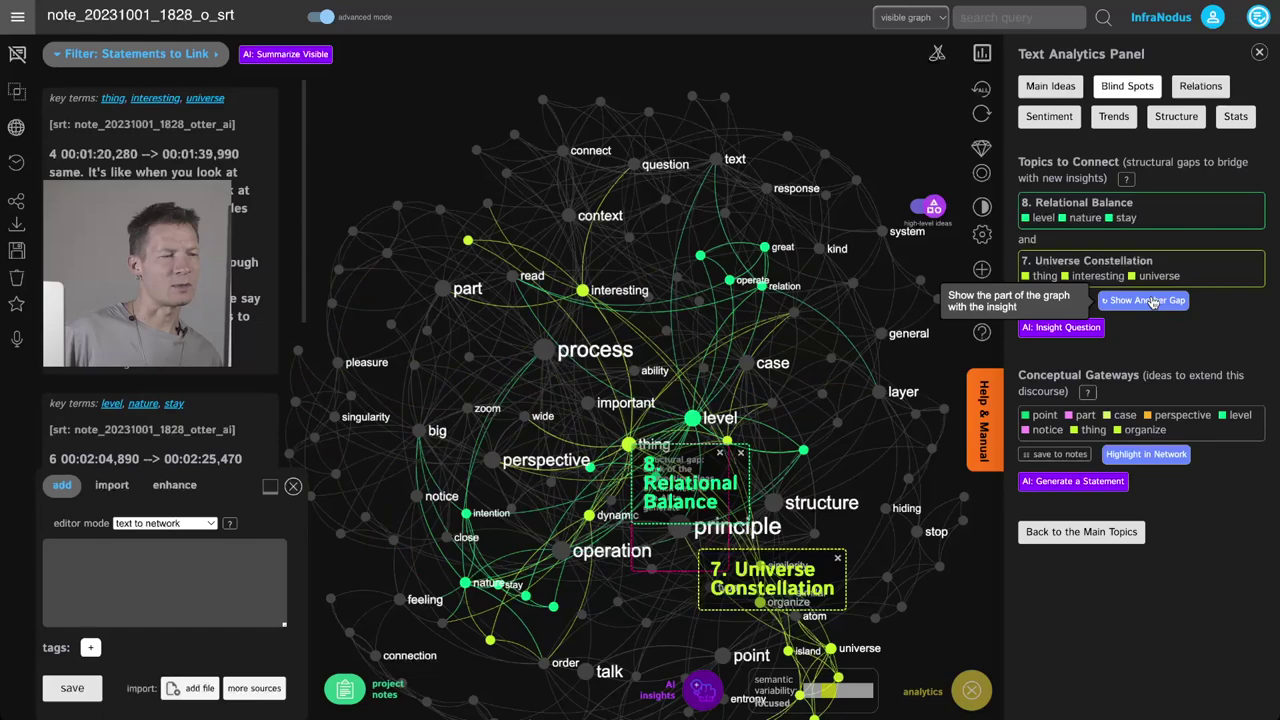
left_click(1153, 302)
left_click(1153, 302)
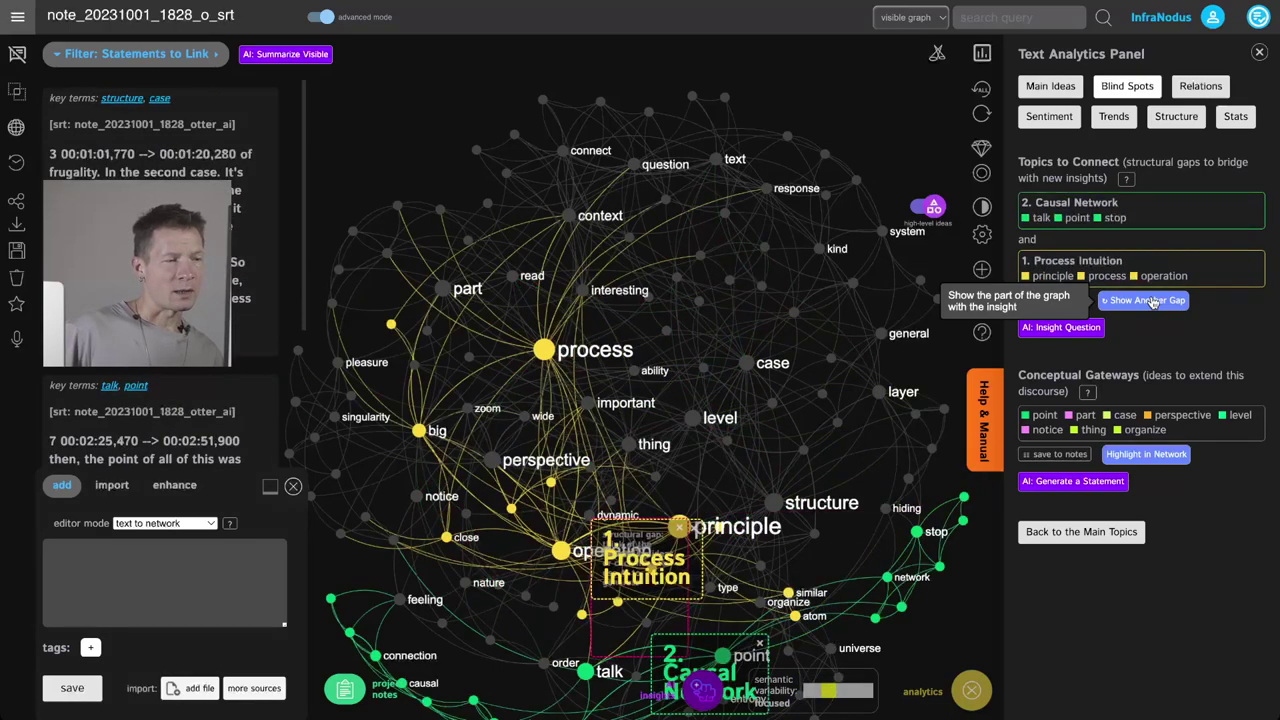
left_click(1153, 302)
left_click(1153, 302)
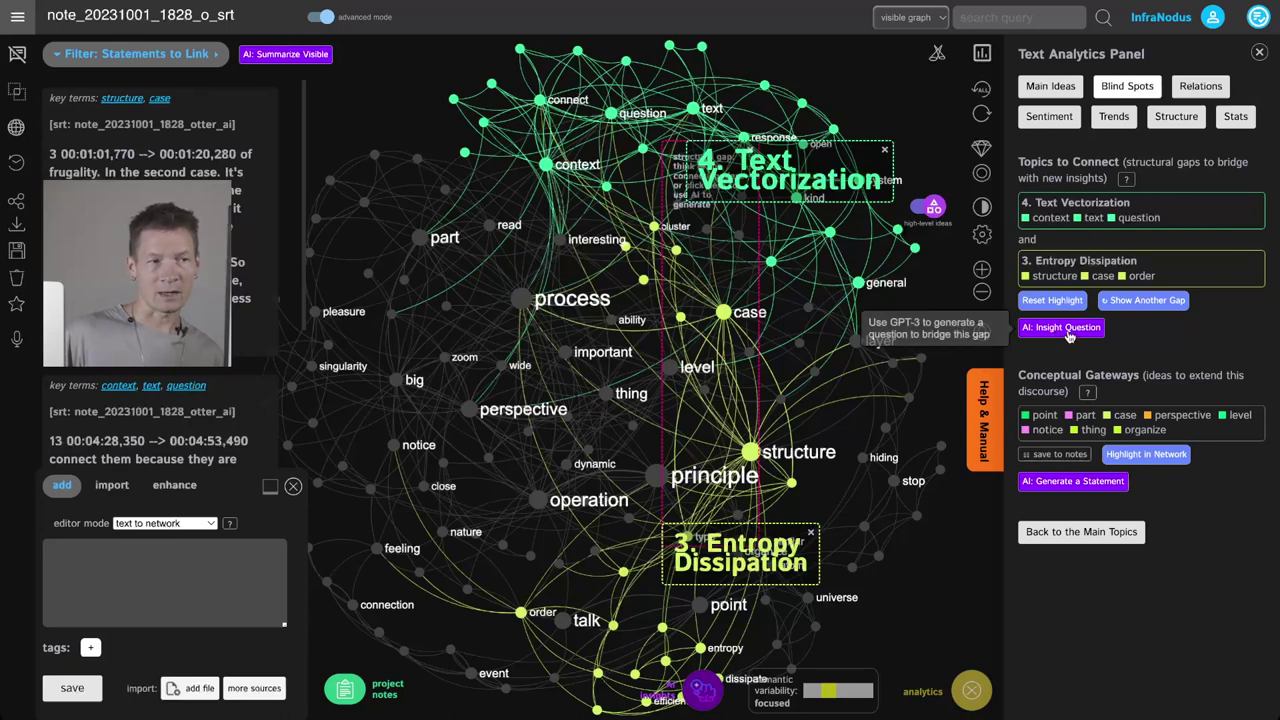
- Generate a GPT-3 insight question for the gap and select its text
left_click(1068, 330)
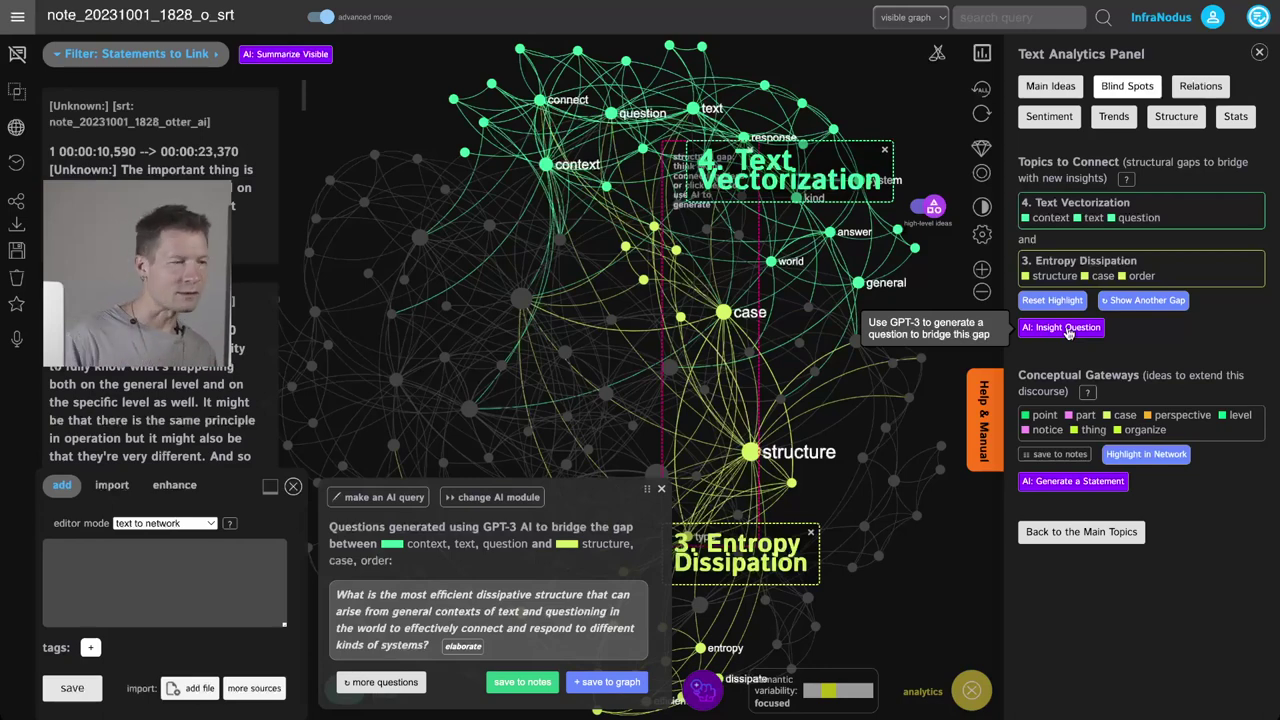
triple_click(367, 636)
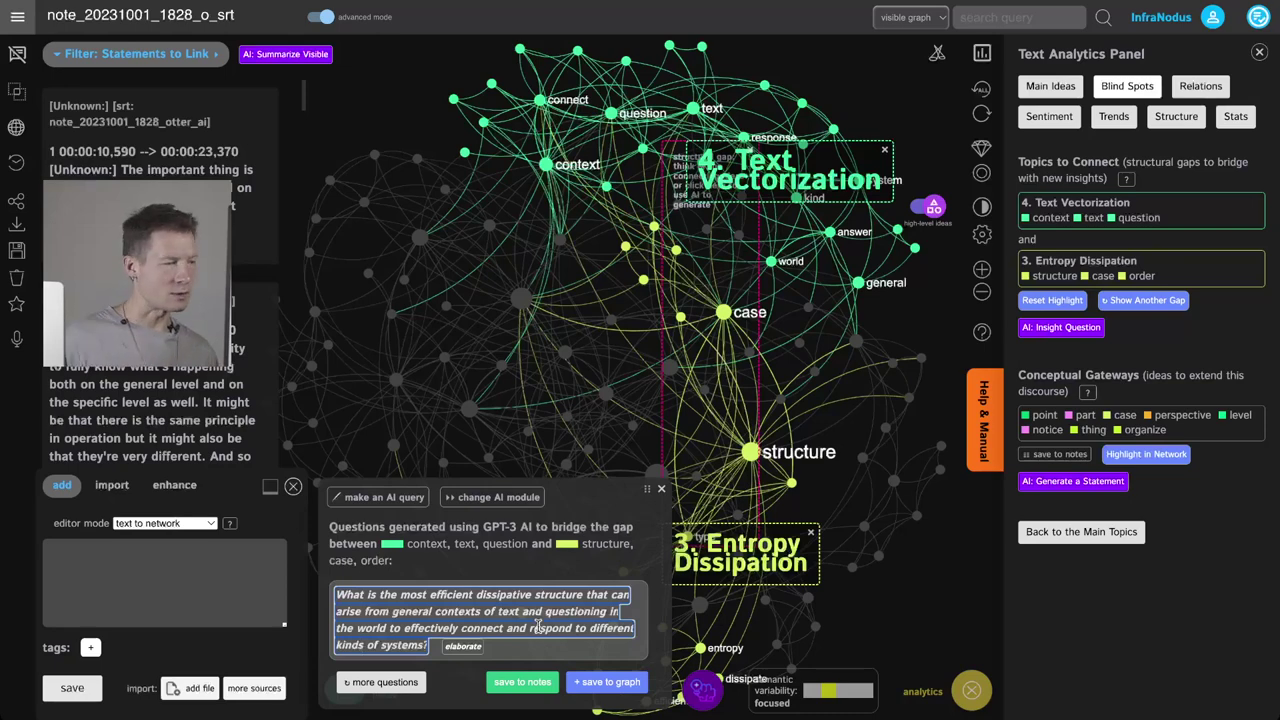
- Save the question to Project Notes, adding 'how we can use interpretation to gain multiple perspectives'
left_click(537, 682)
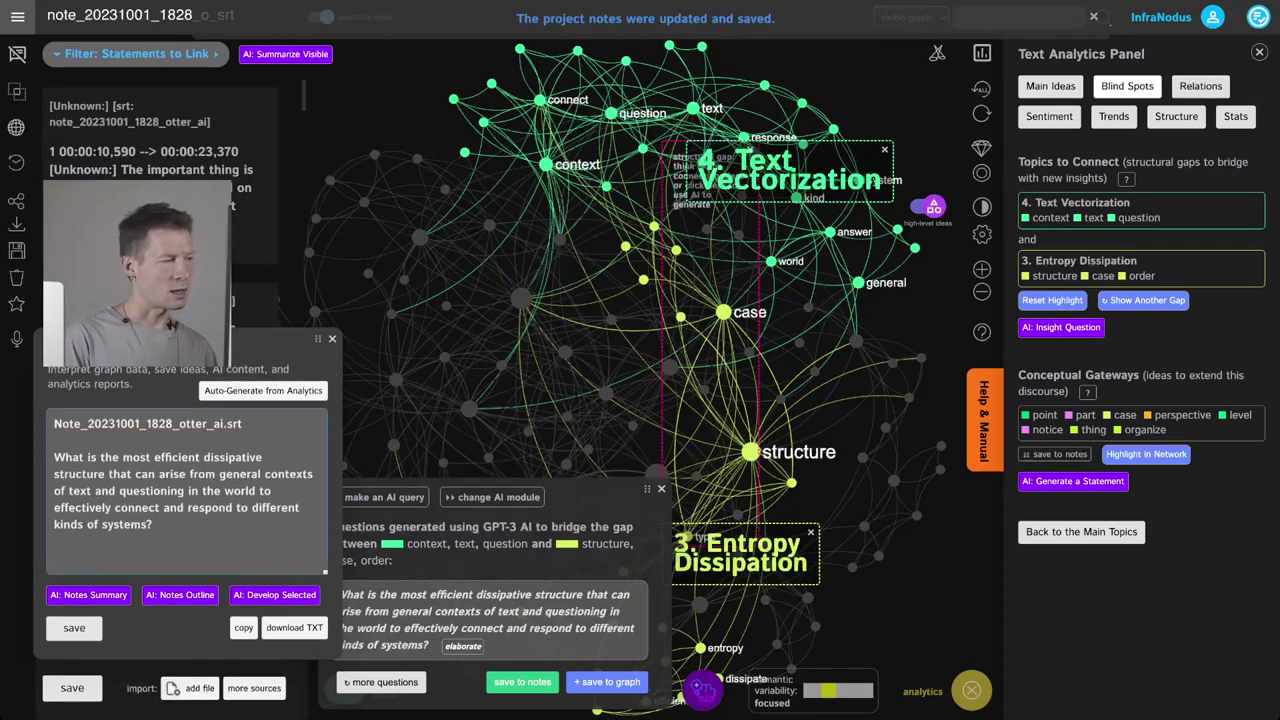
type("how we can use inte")
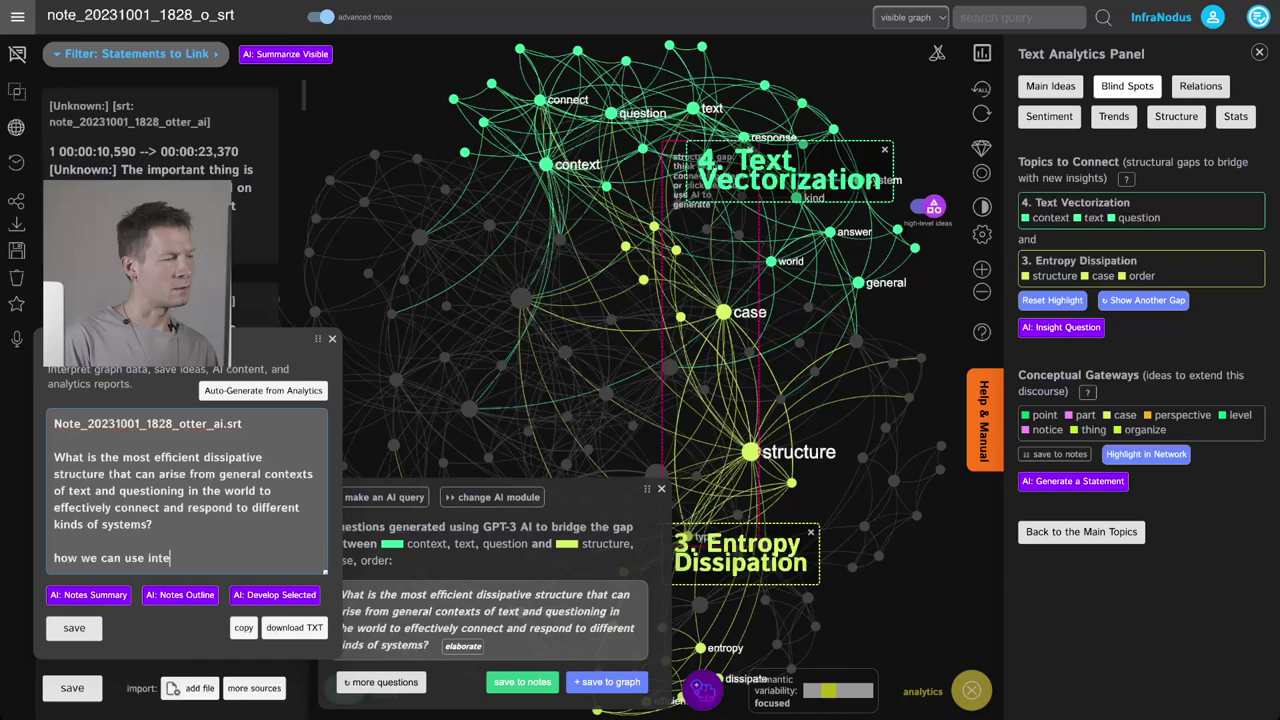
type("rpretation to ")
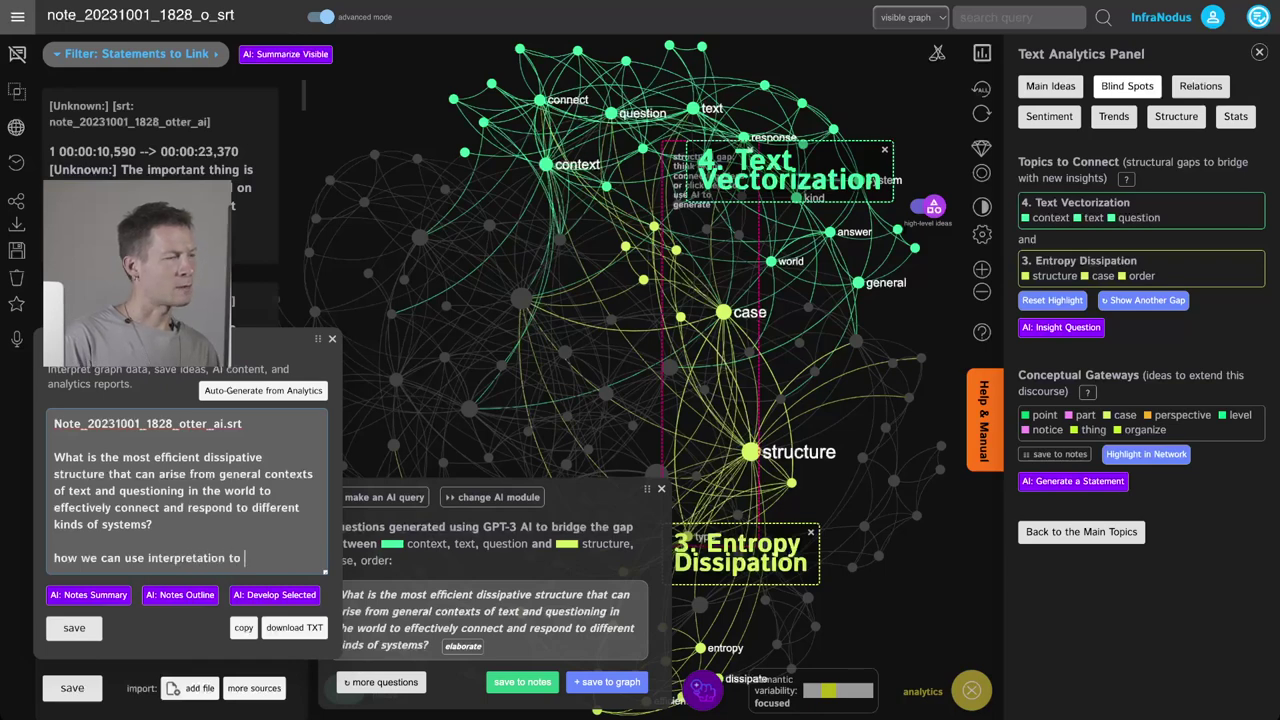
type("gain multiple perspectives on a text")
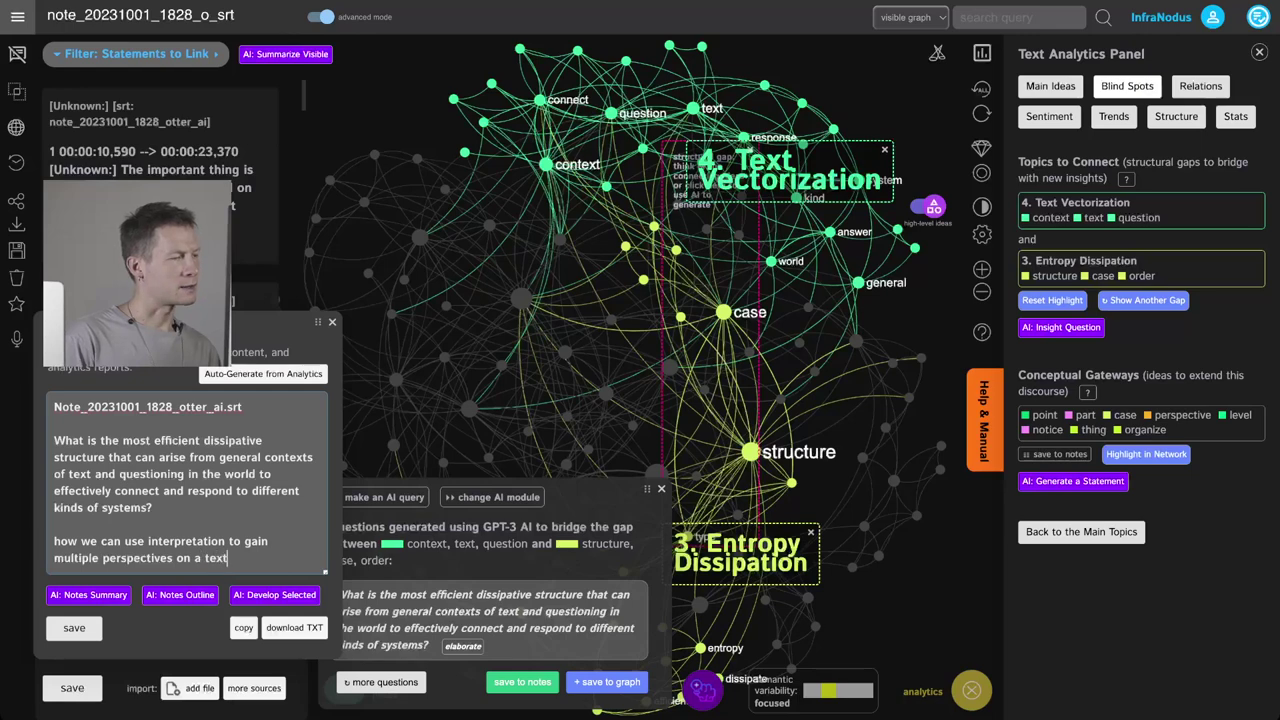
left_click(74, 627)
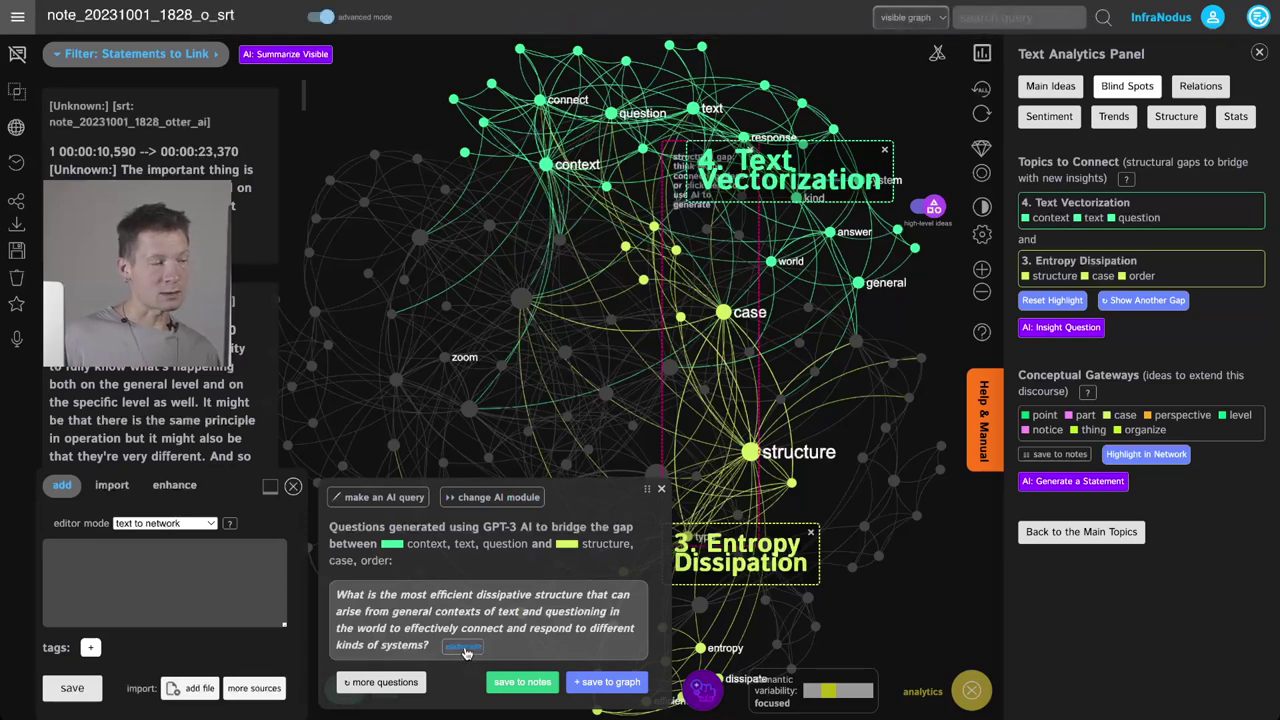
- Generate a GPT-4 Chat elaboration of the bridging question using the current graph context
left_click(464, 648)
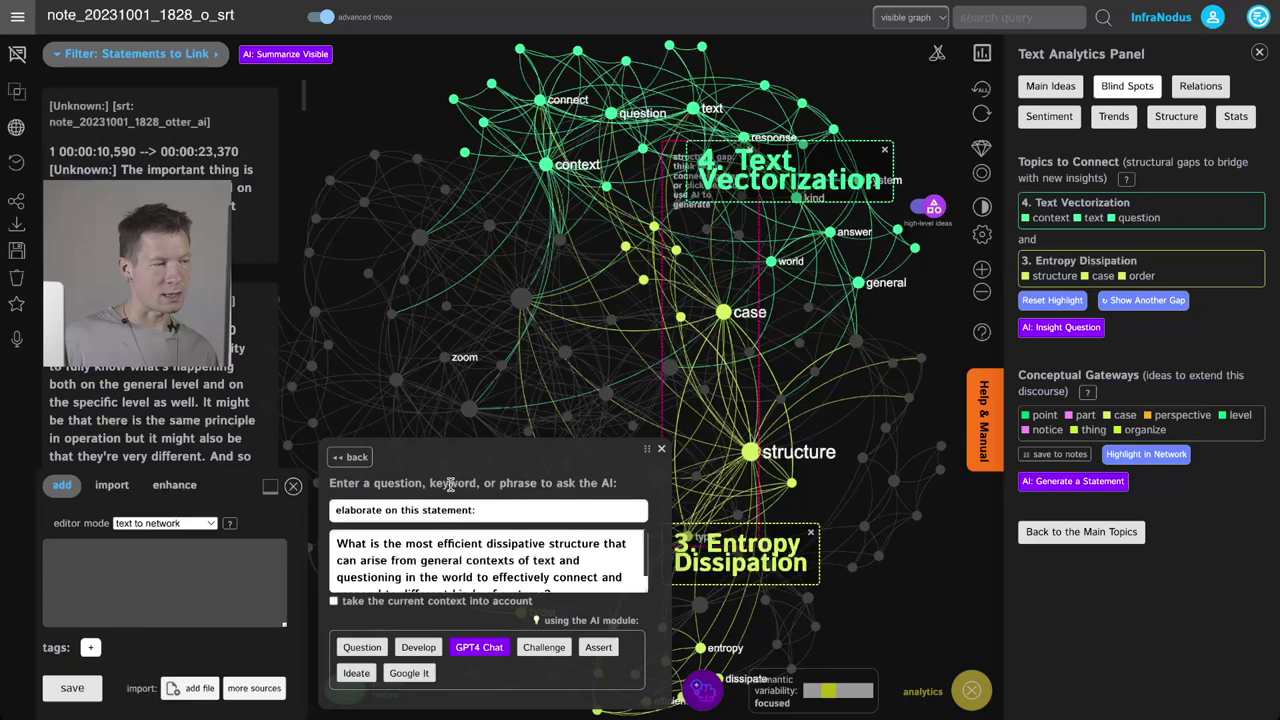
left_click(403, 510)
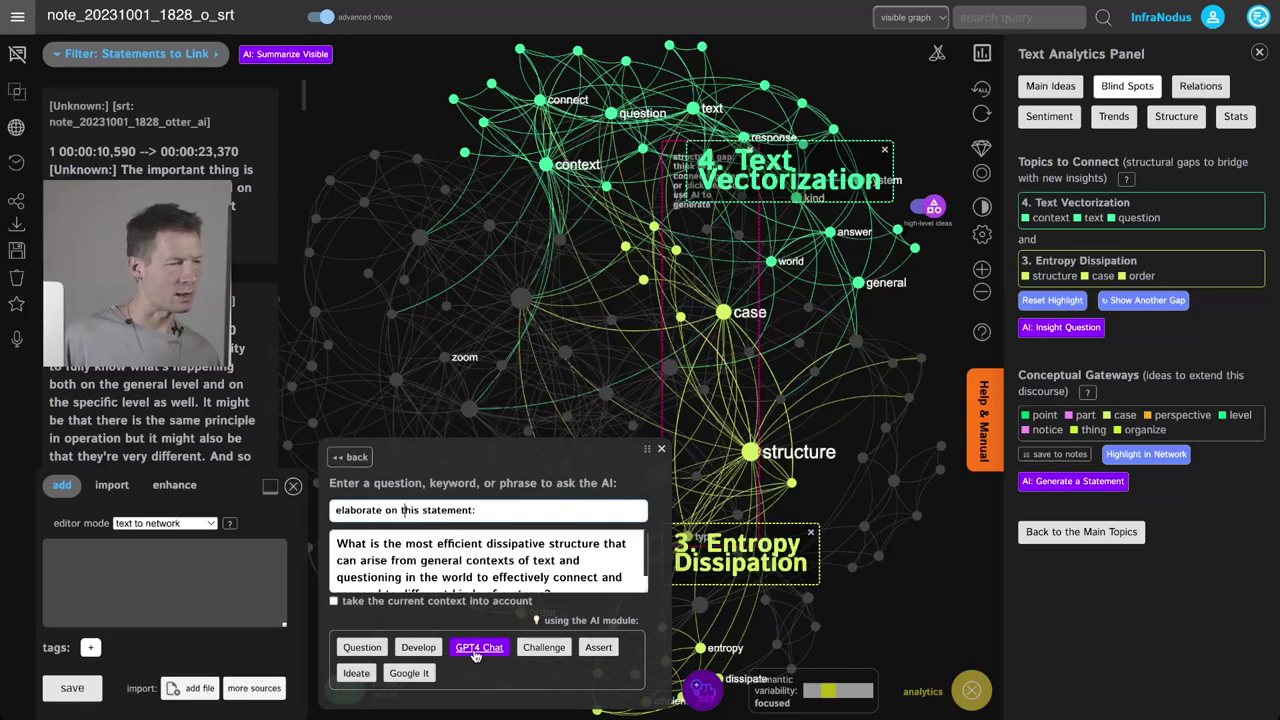
left_click(334, 601)
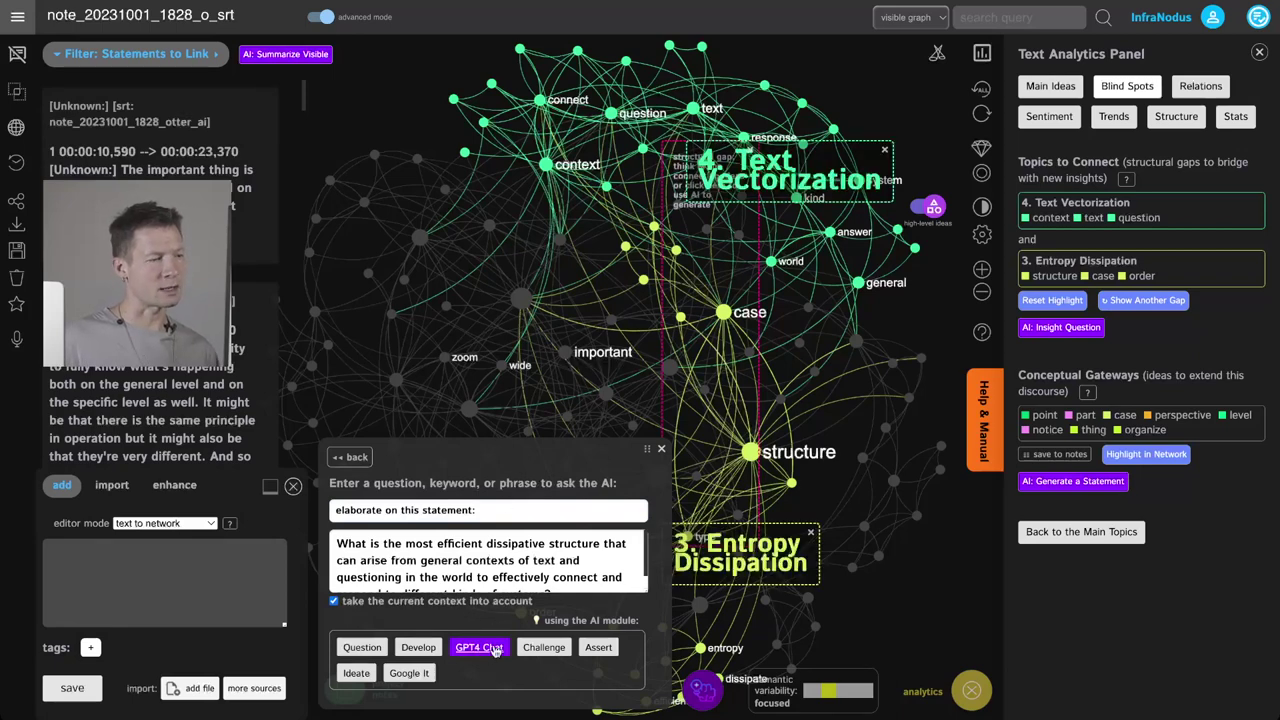
left_click(485, 647)
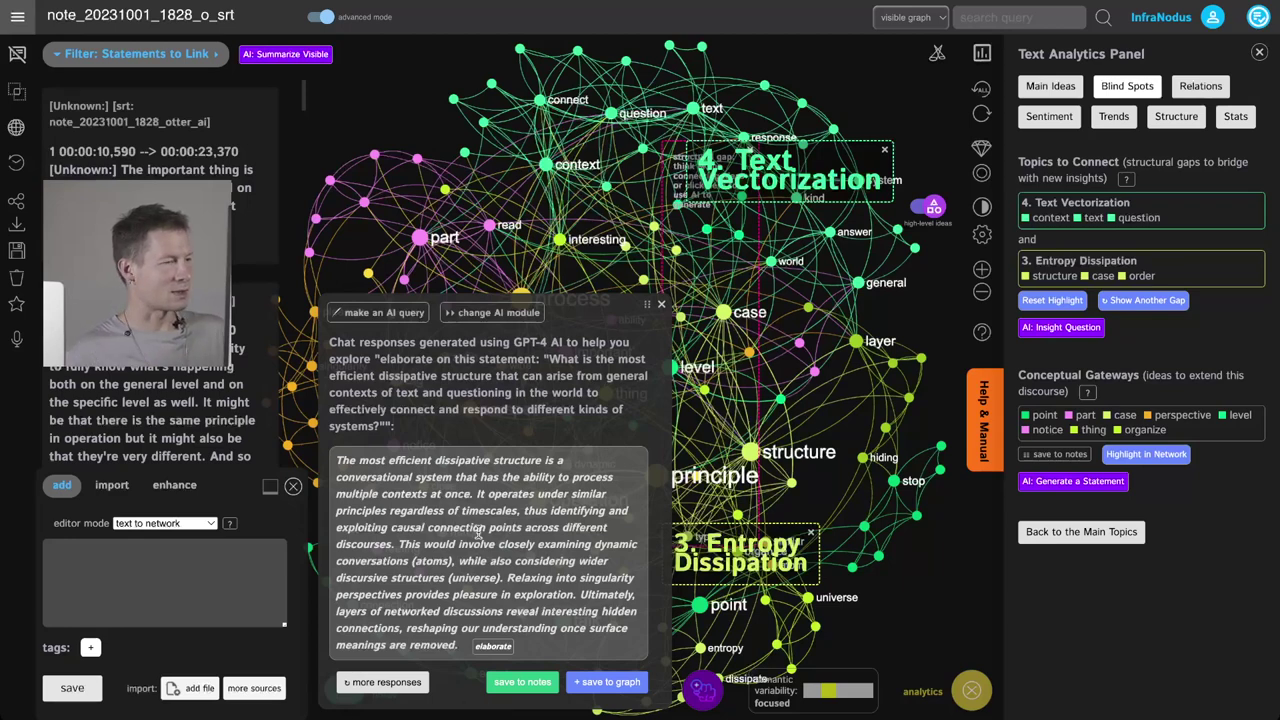
triple_click(365, 463)
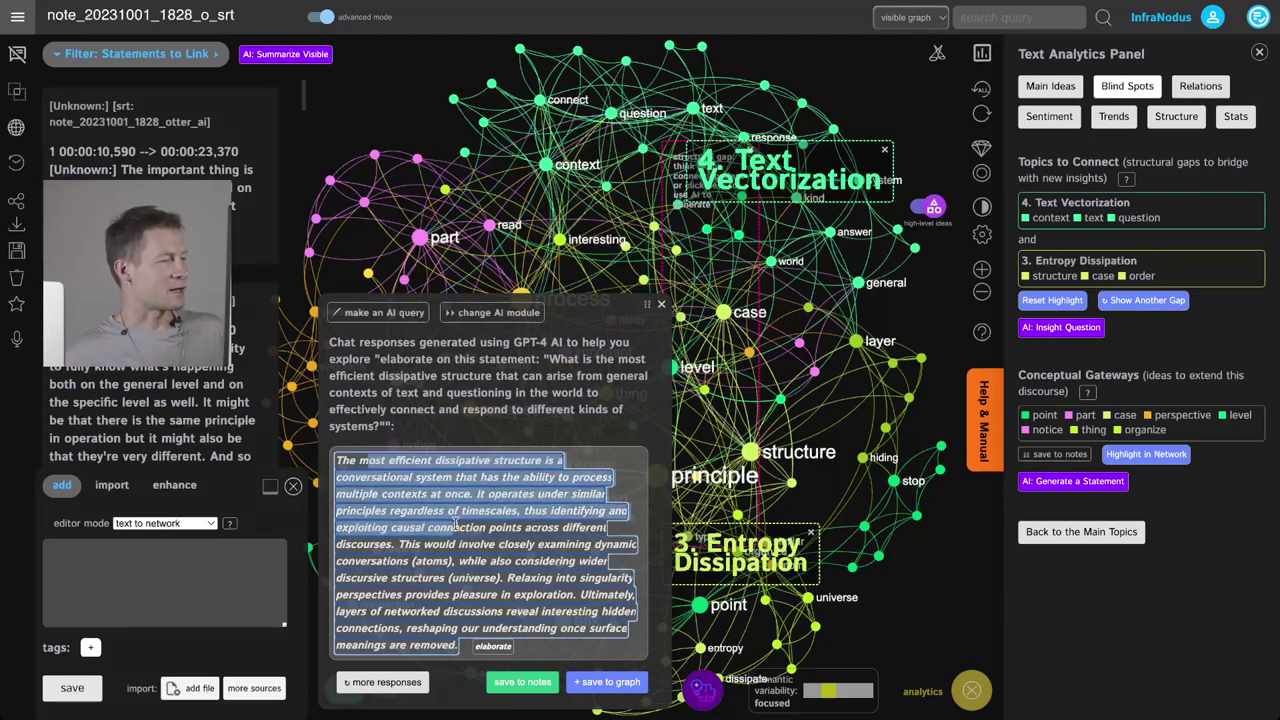
triple_click(503, 551)
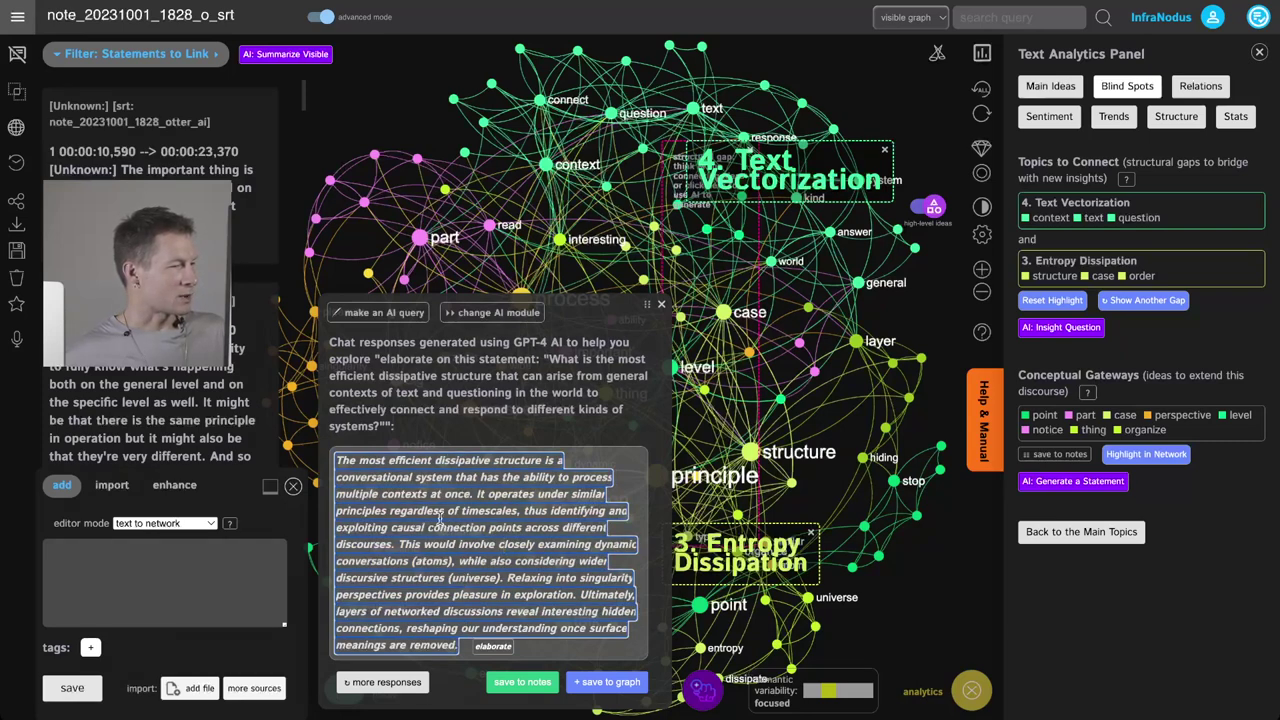
left_click_drag(462, 511, 520, 511)
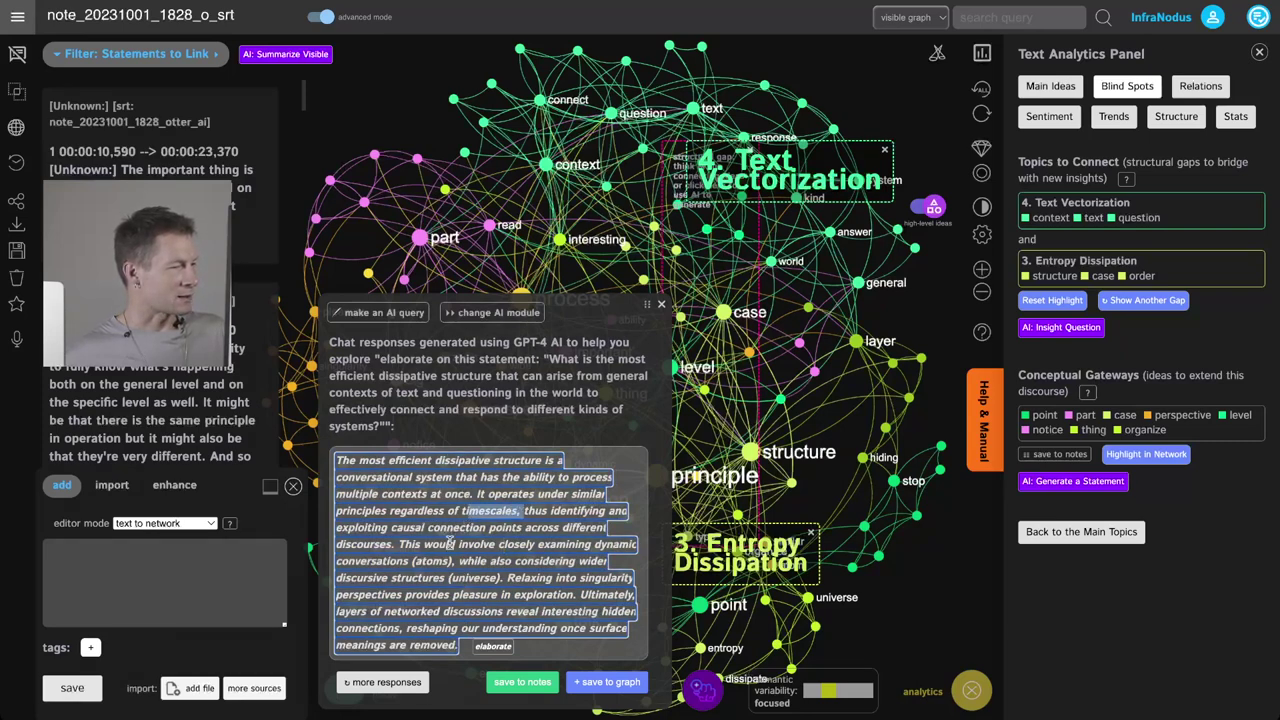
left_click(450, 543)
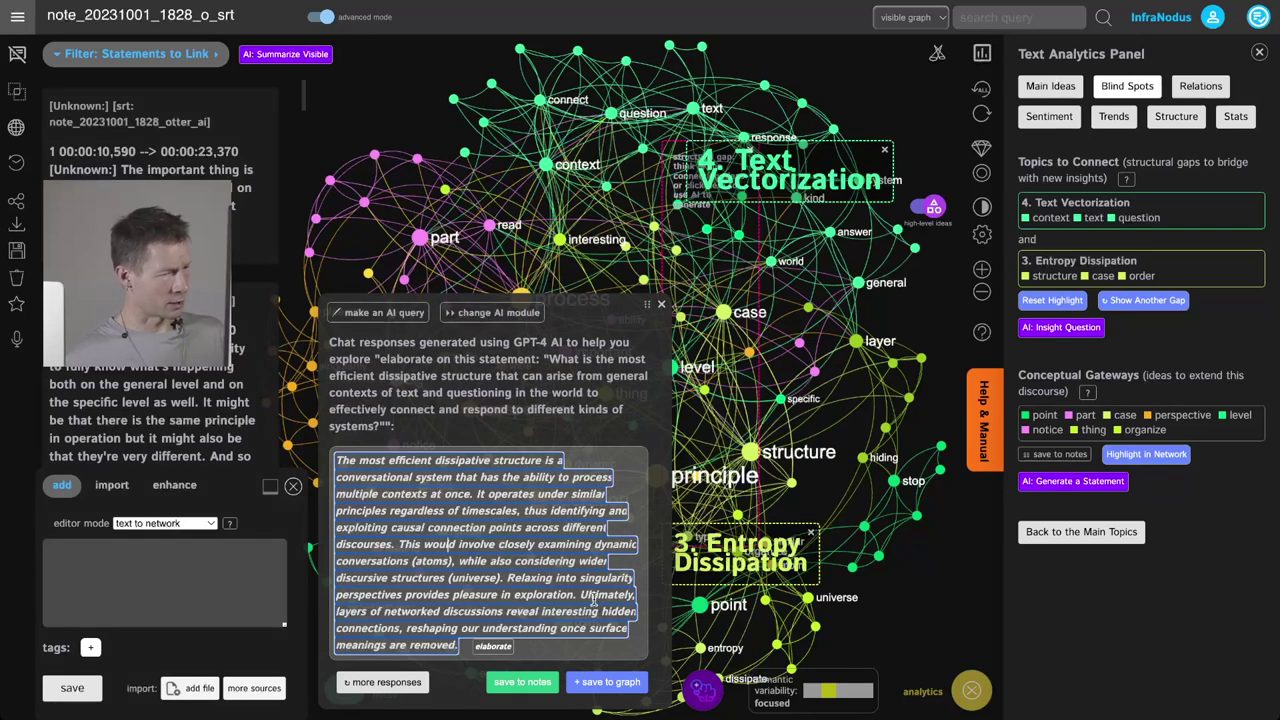
- Save the GPT-4 elaboration to project notes, star the graph as a favourite, and close the AI response
left_click(522, 683)
scroll(218, 522, "up", 10)
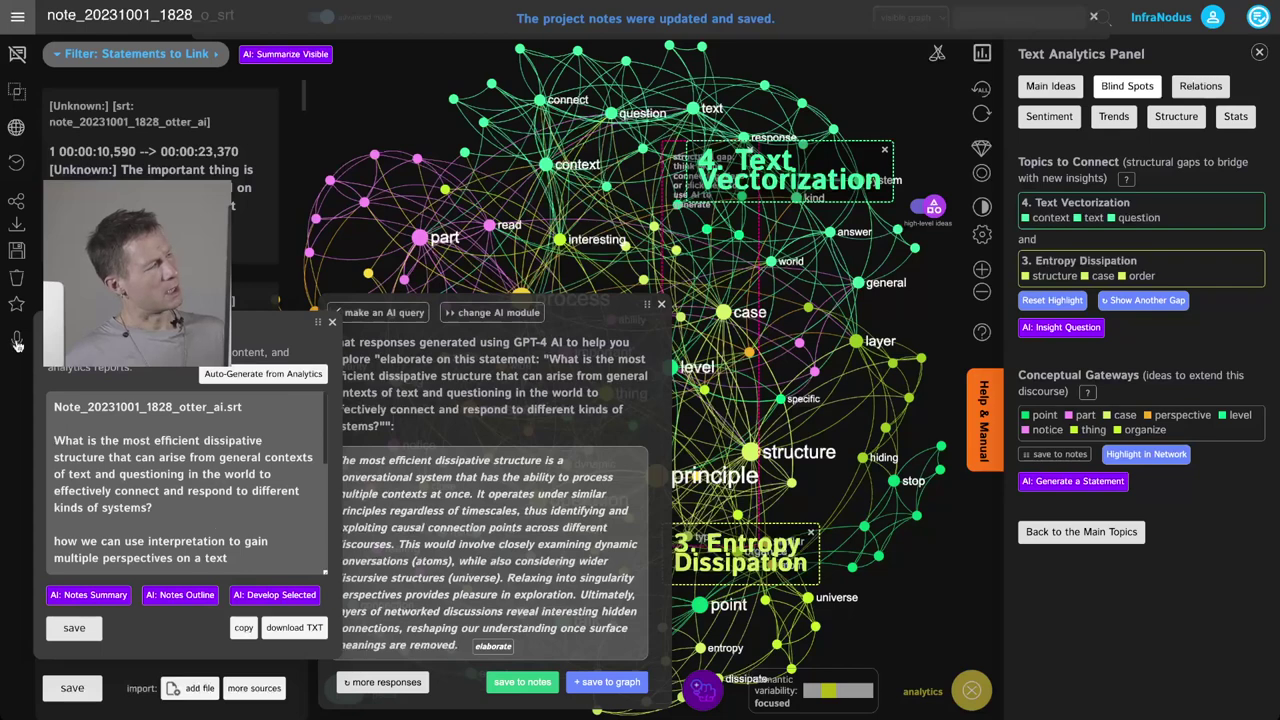
left_click(16, 305)
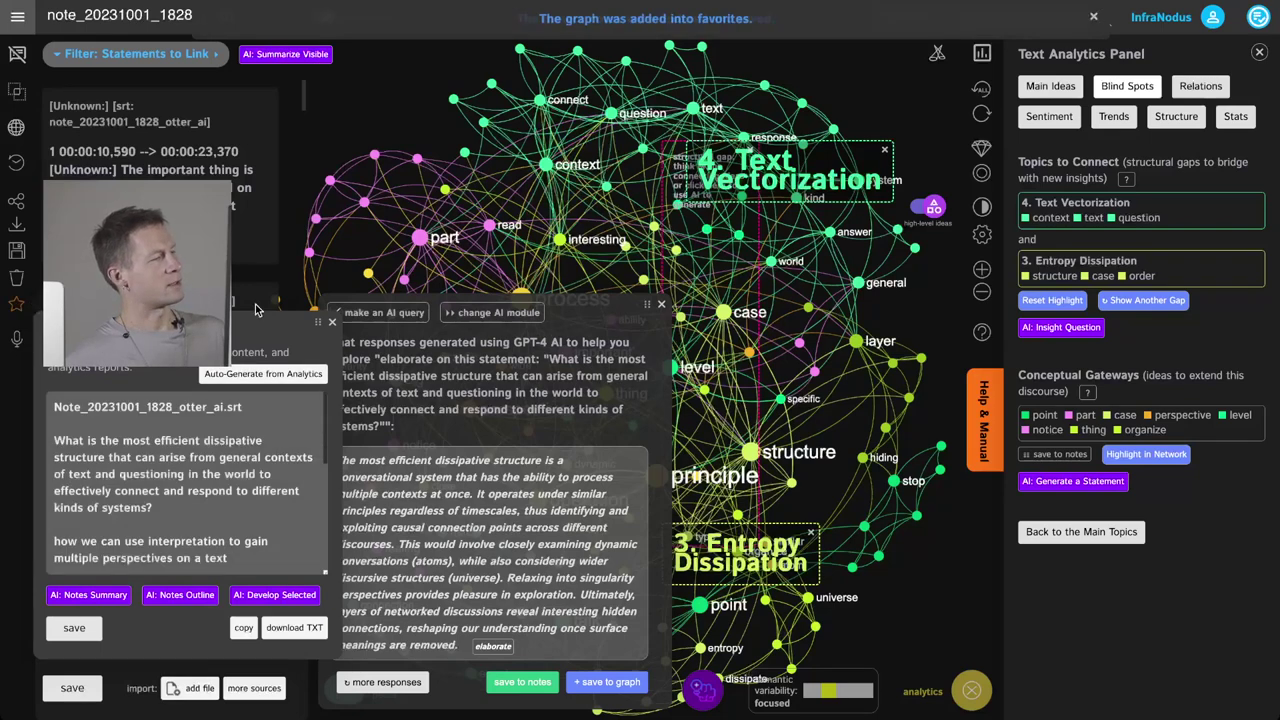
left_click(333, 325)
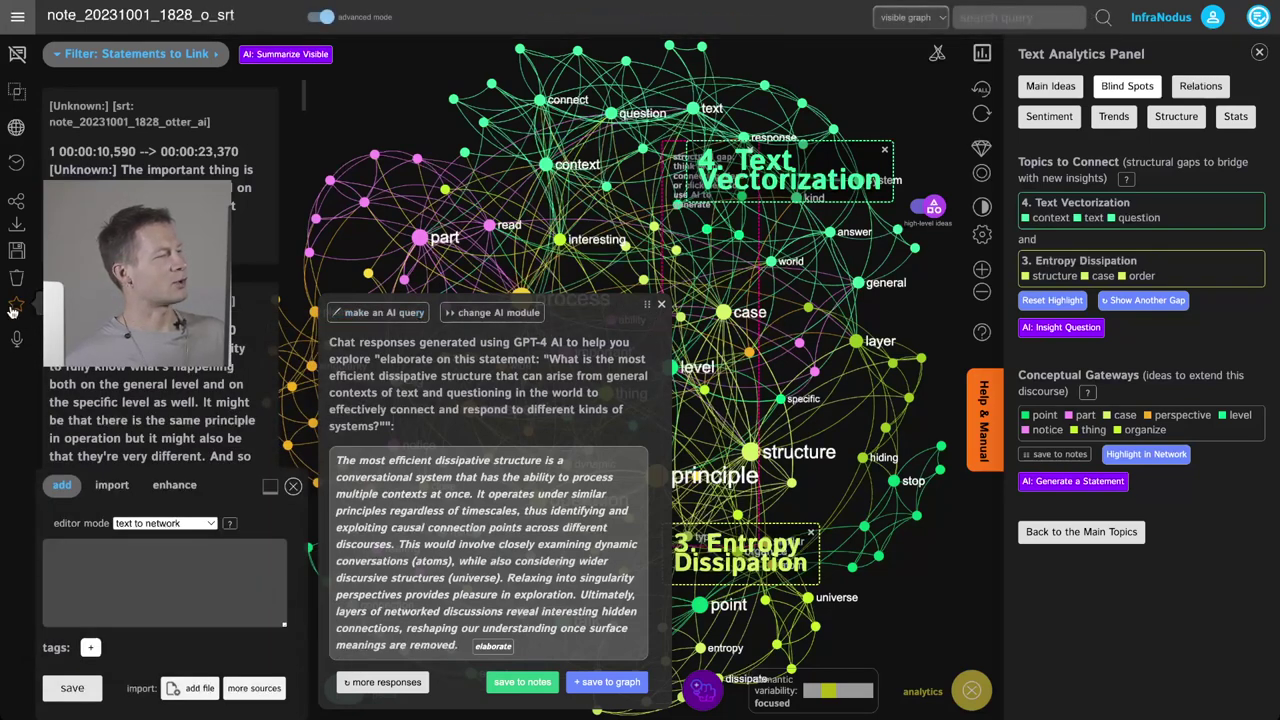
left_click(17, 16)
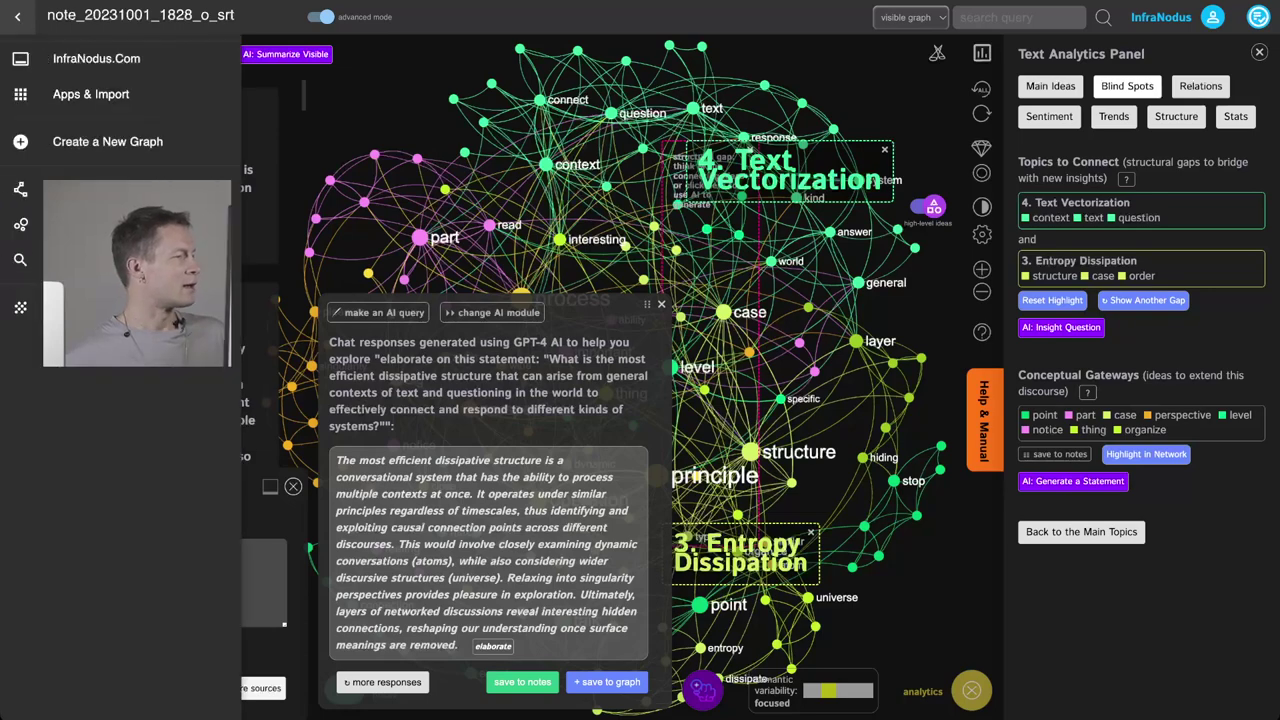
left_click(17, 16)
left_click(661, 304)
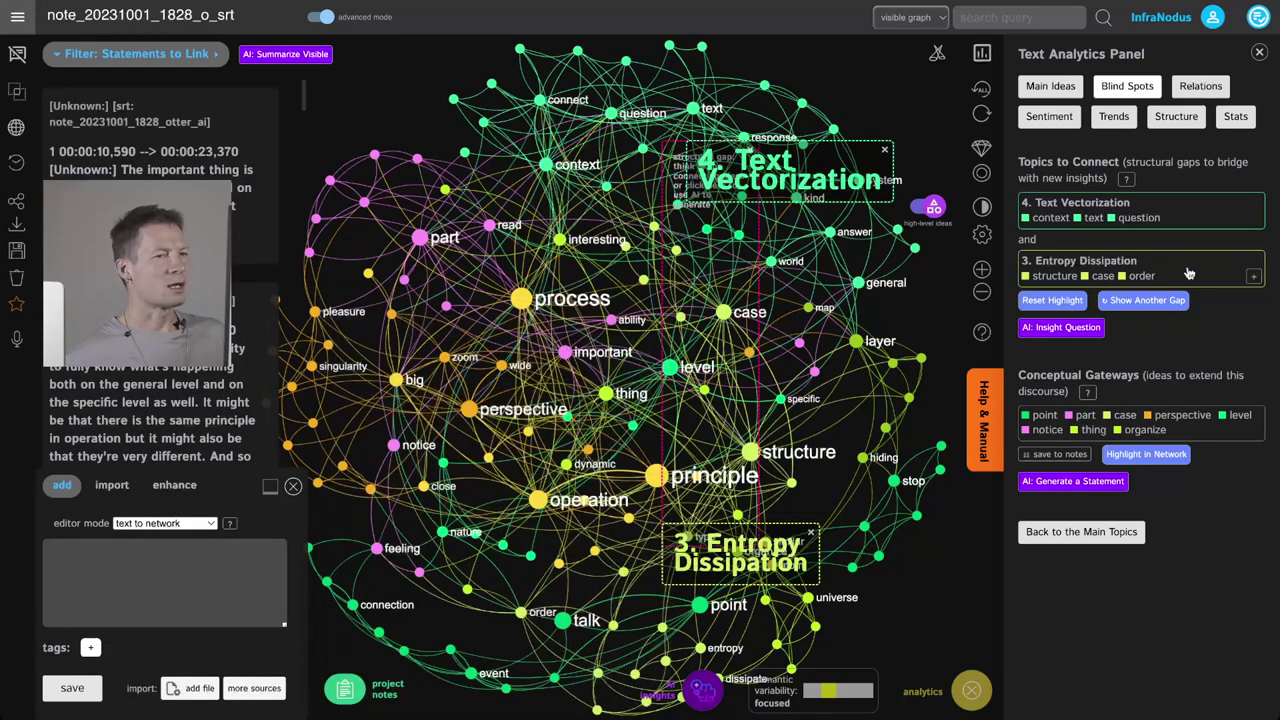
- Reset the highlight and cycle through gaps until Entropy Dissipation / Causal Network appears
left_click(1052, 303)
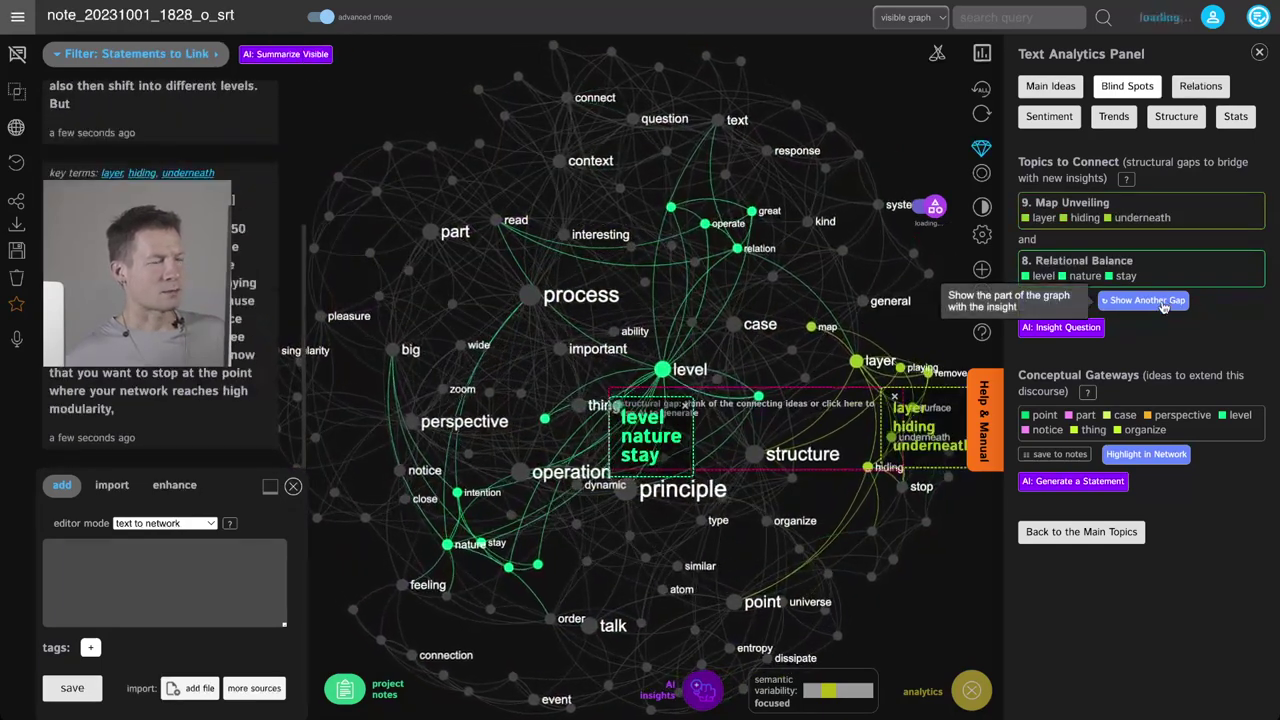
left_click(1163, 301)
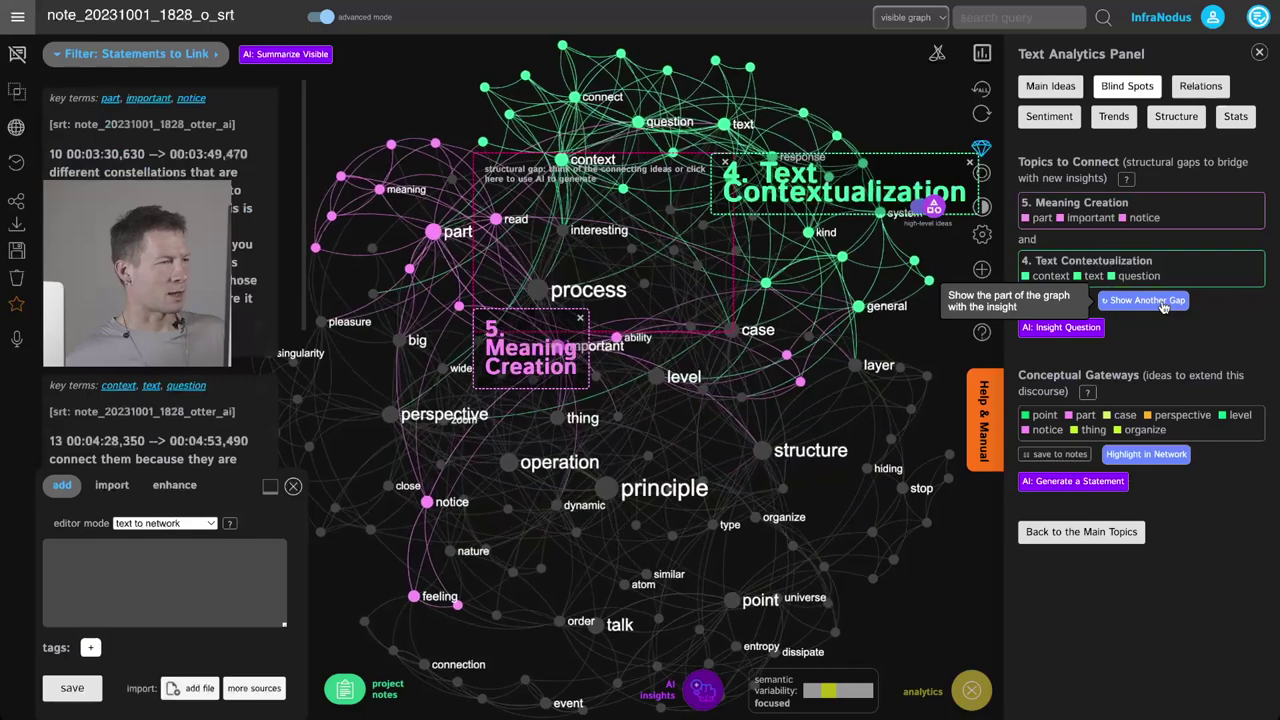
left_click(1163, 301)
left_click(1163, 301)
left_click(1163, 301)
left_click(1163, 301)
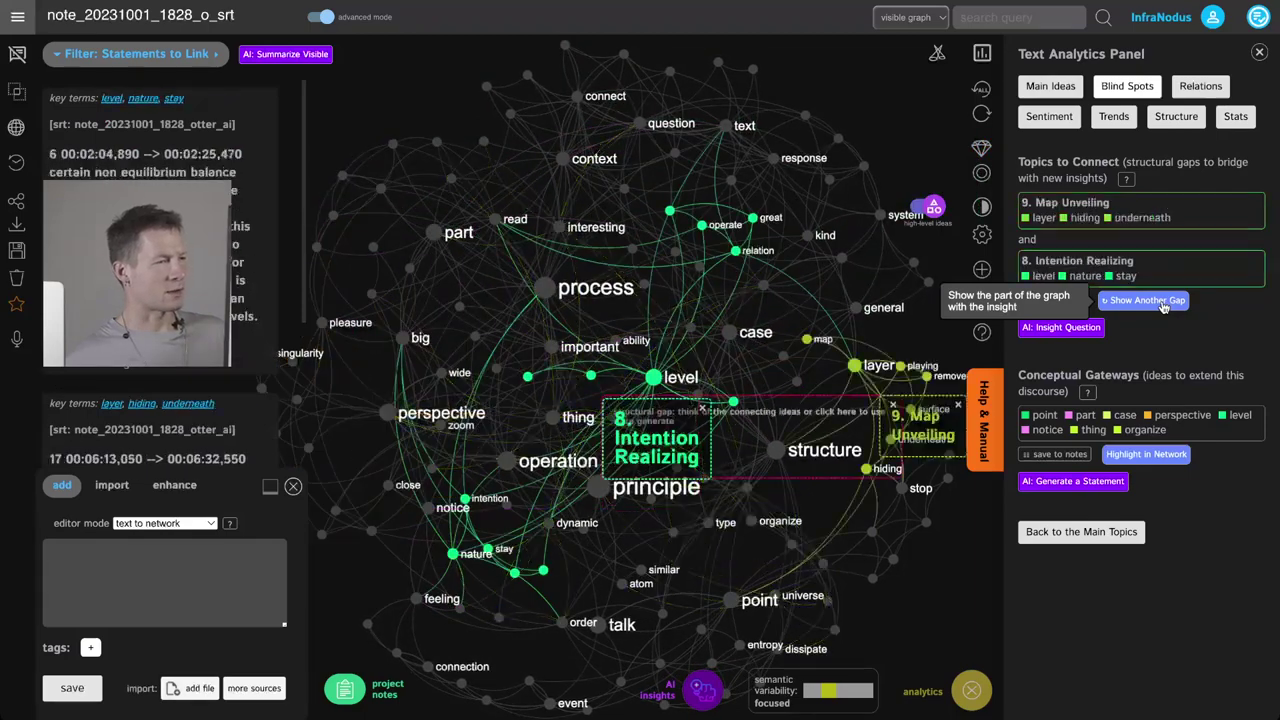
left_click(1163, 301)
left_click(1163, 301)
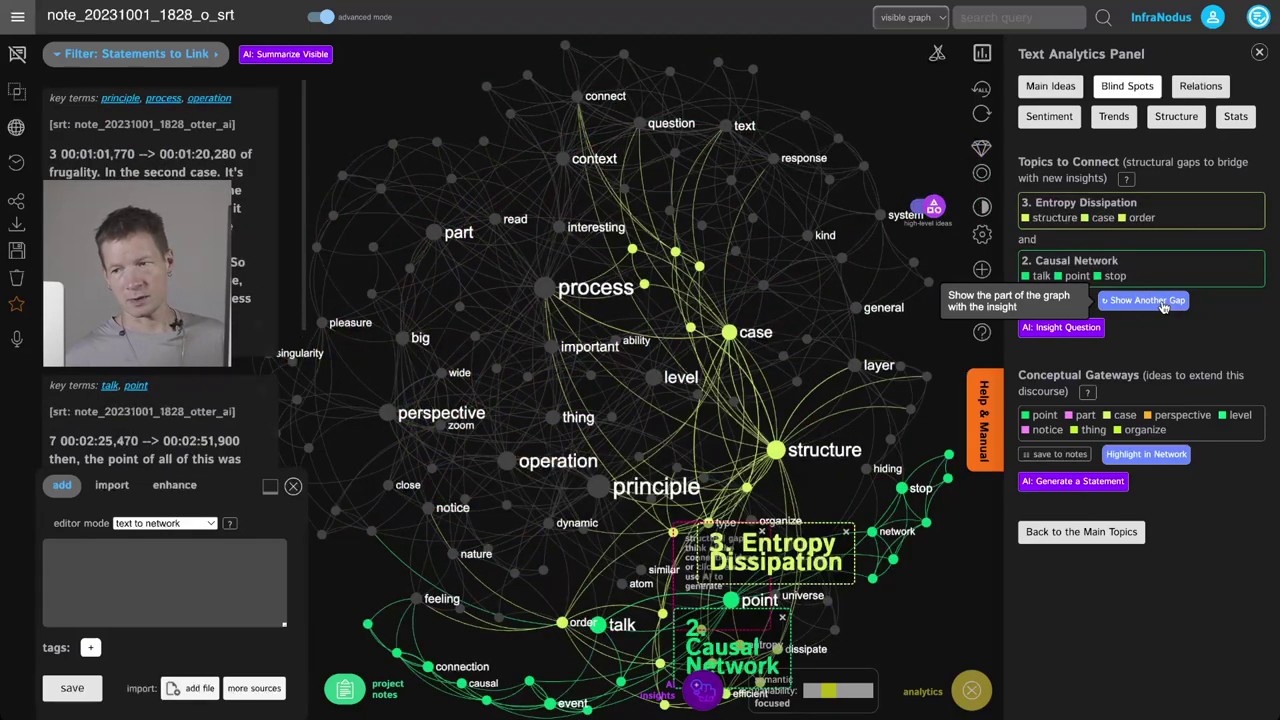